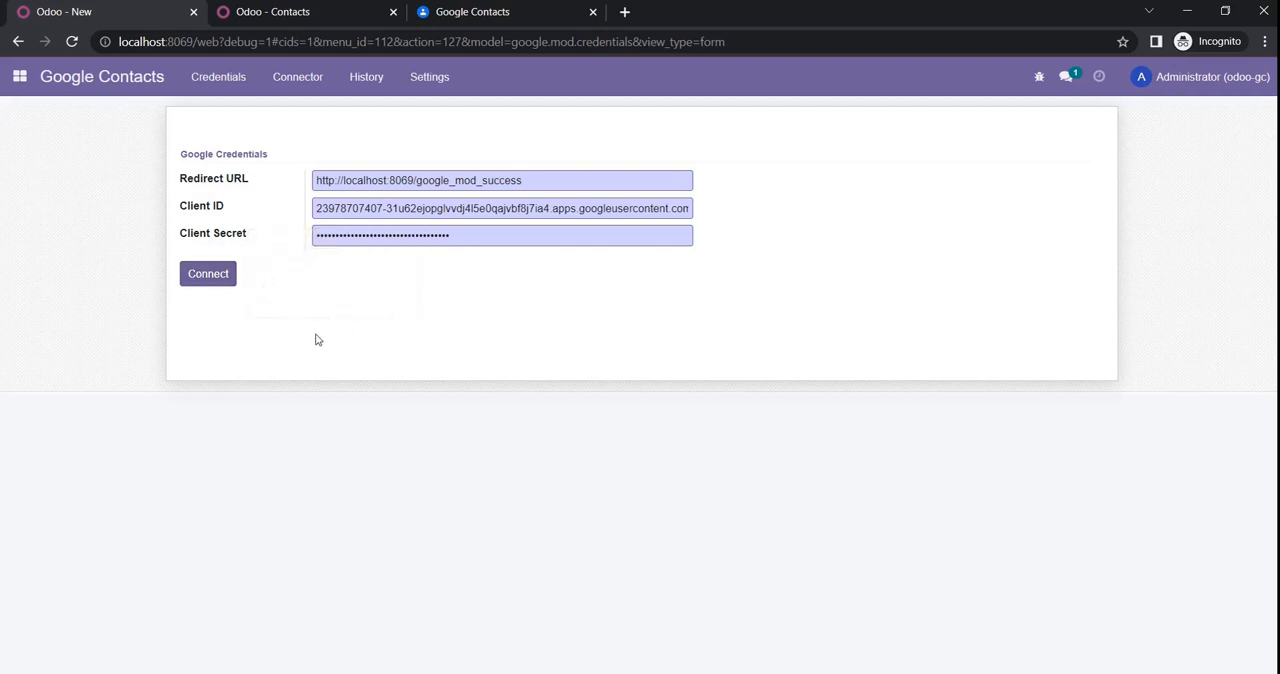
Step: Connect Odoo with the stored Google credentials, choosing the listed Google account and granting Sync Google App access despite the unverified-app warning
click(205, 282)
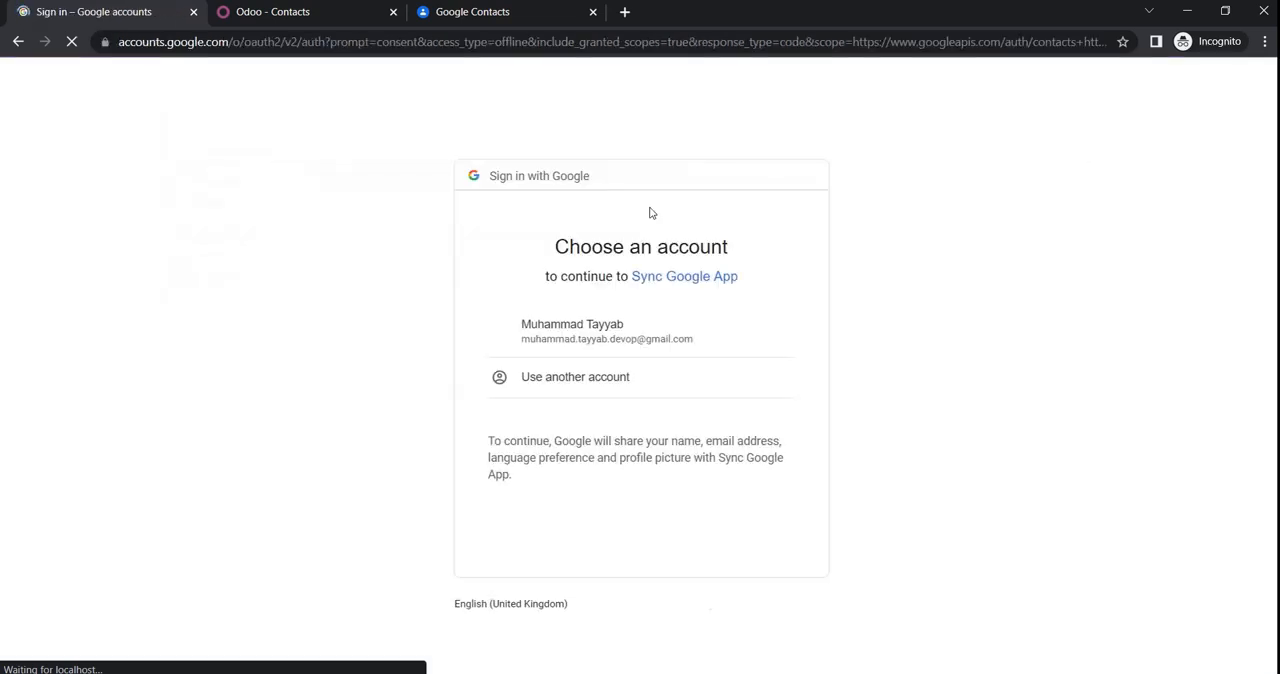
click(584, 347)
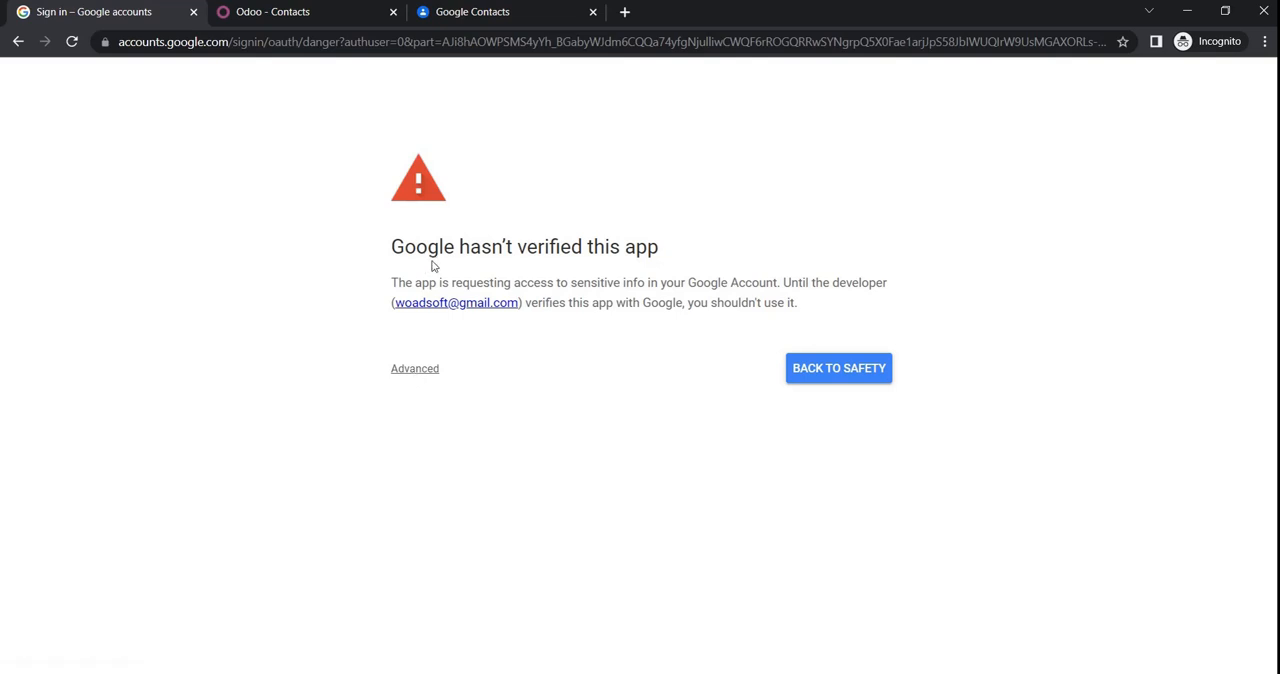
click(426, 370)
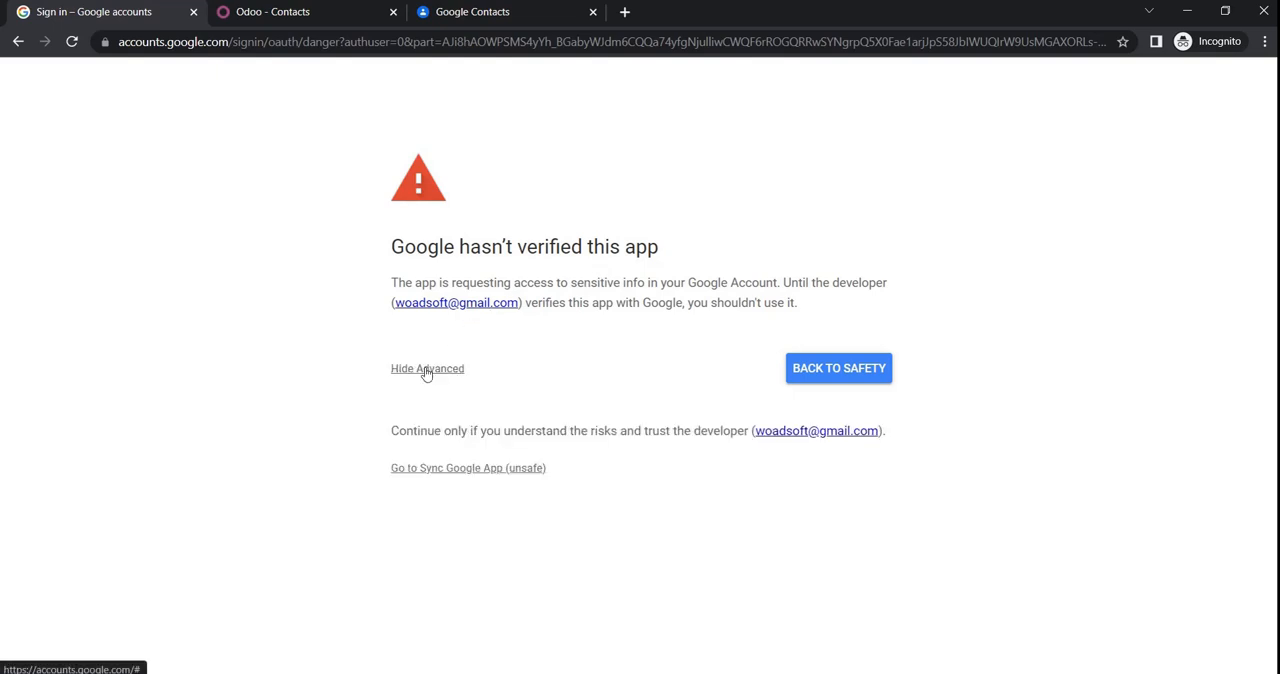
click(435, 470)
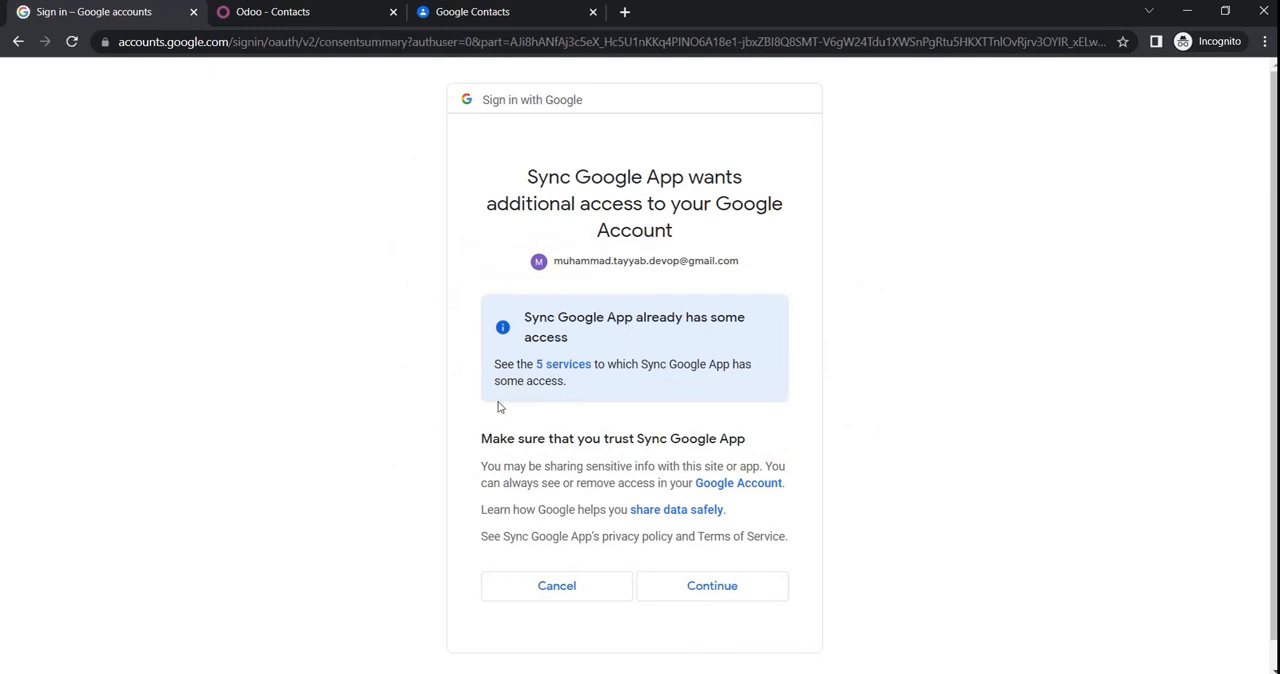
click(705, 600)
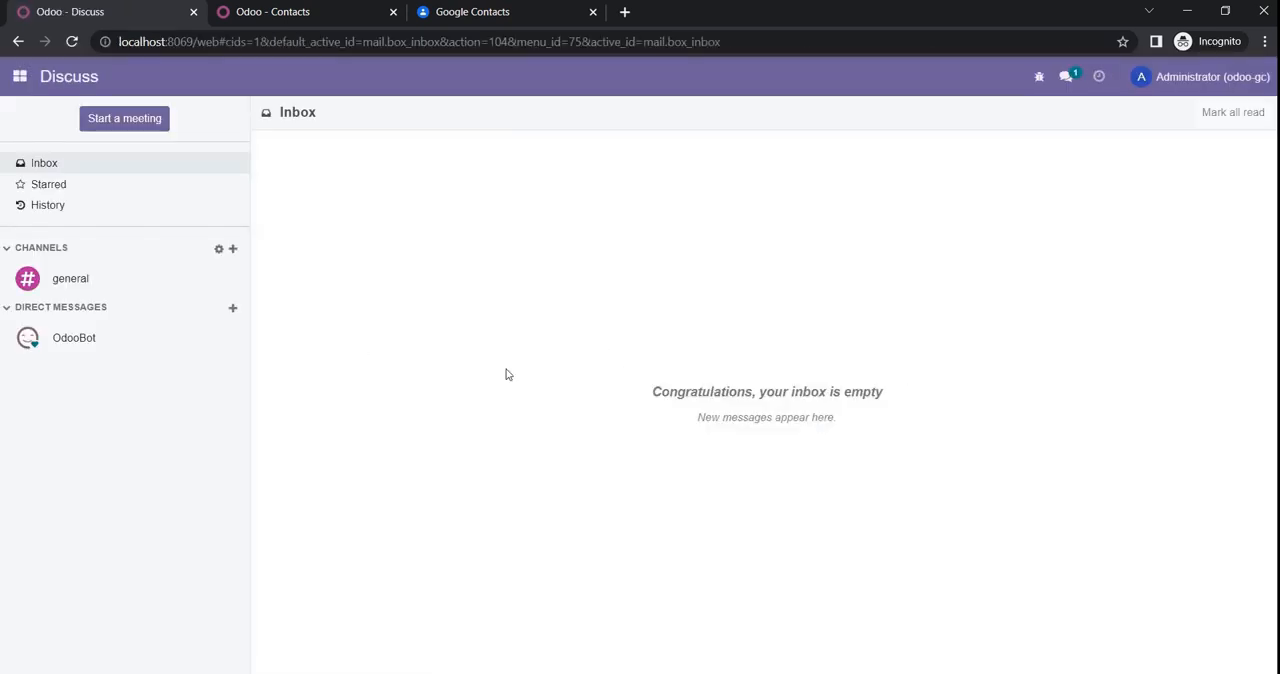
Step: Return to the Google Contacts module and view its Connector form
click(10, 82)
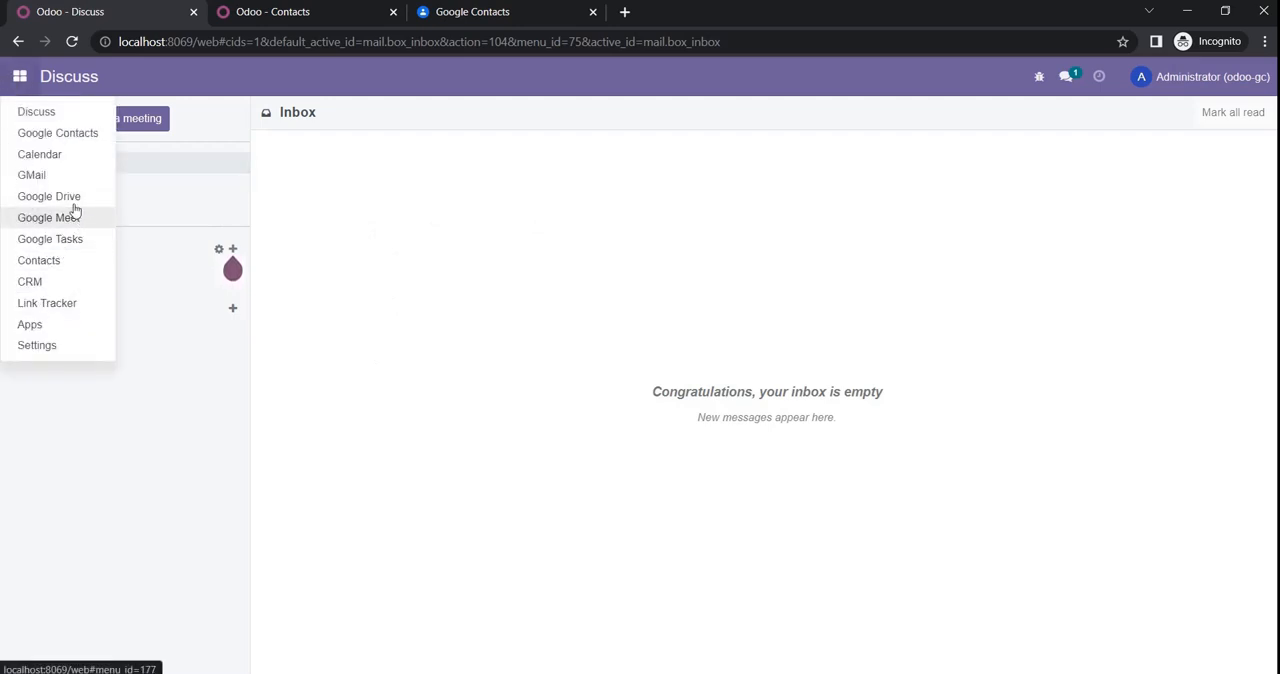
click(57, 134)
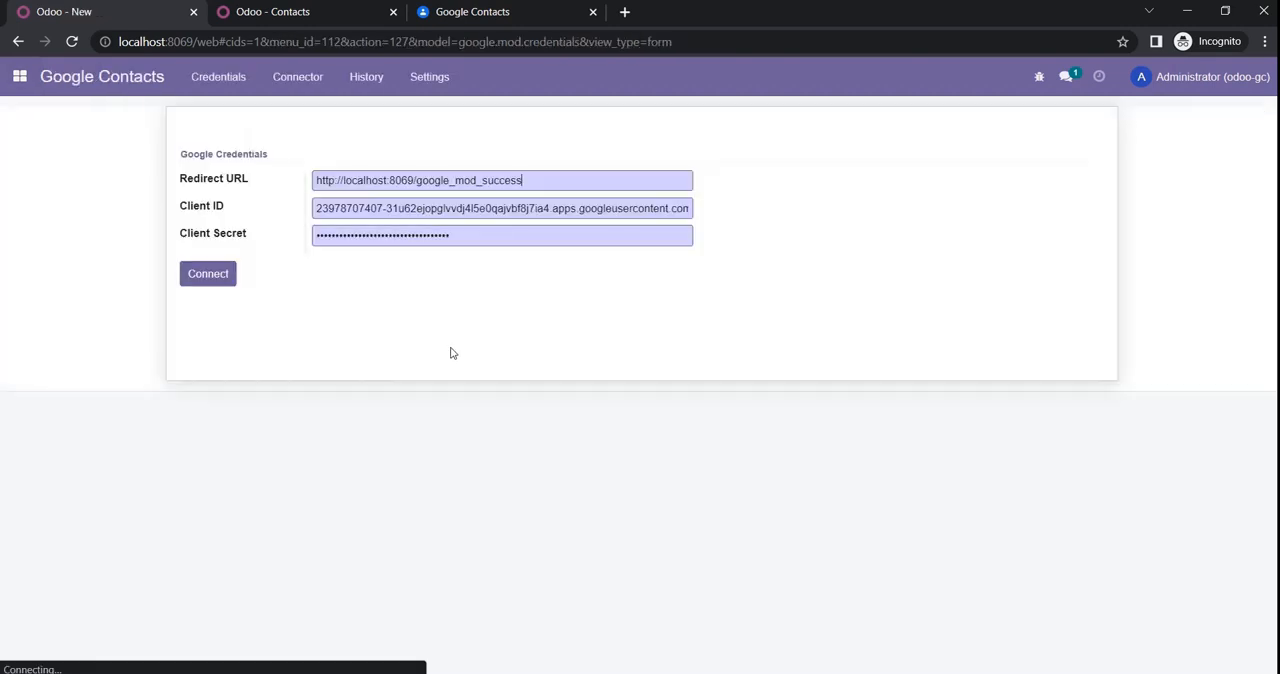
click(285, 90)
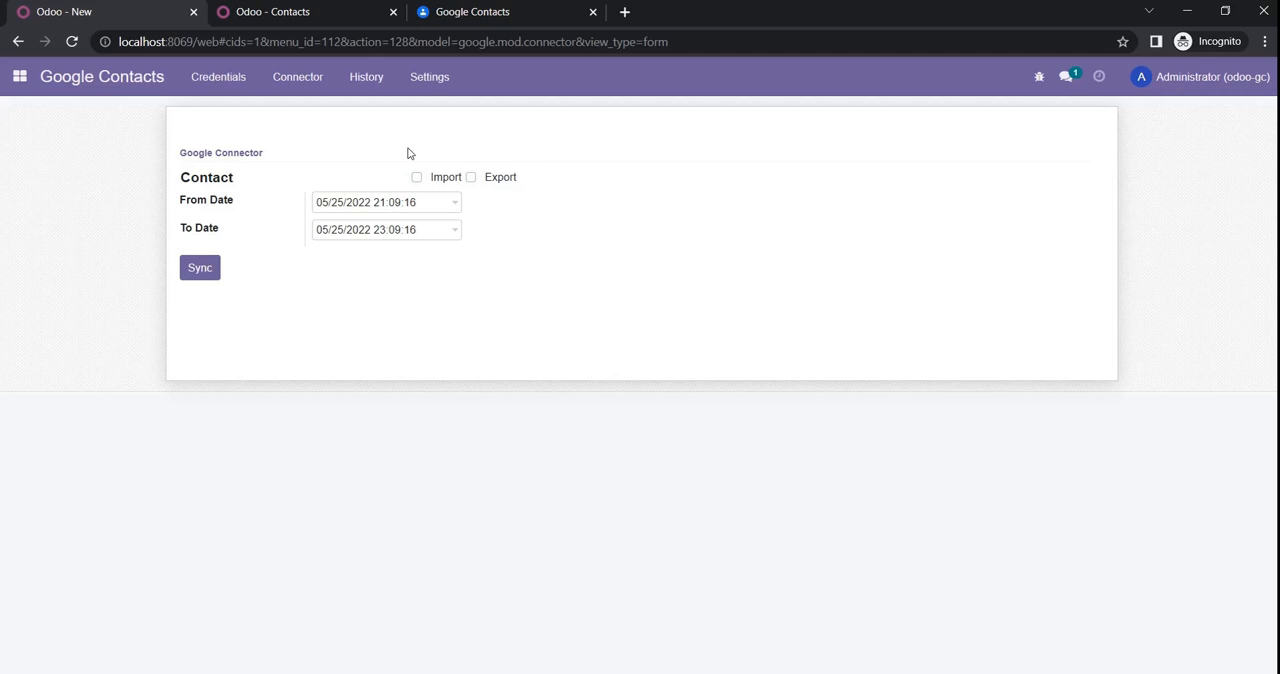
Step: View the Google Contacts import history and its columns
click(368, 88)
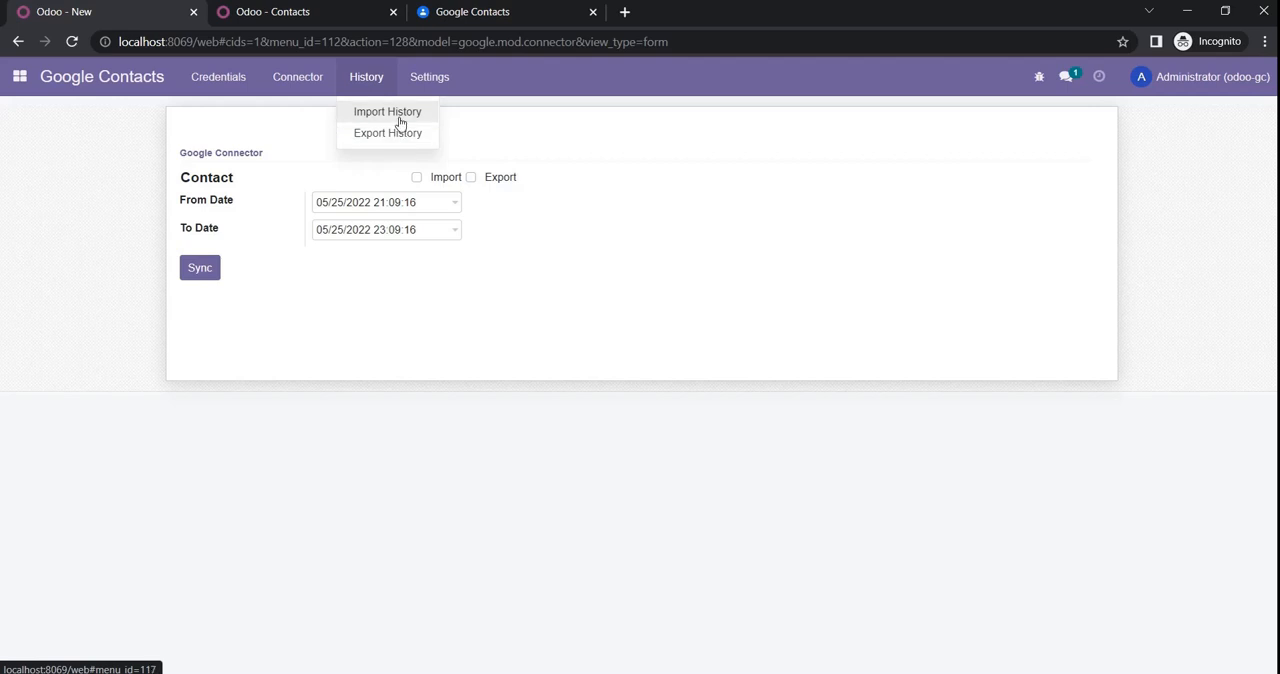
click(398, 117)
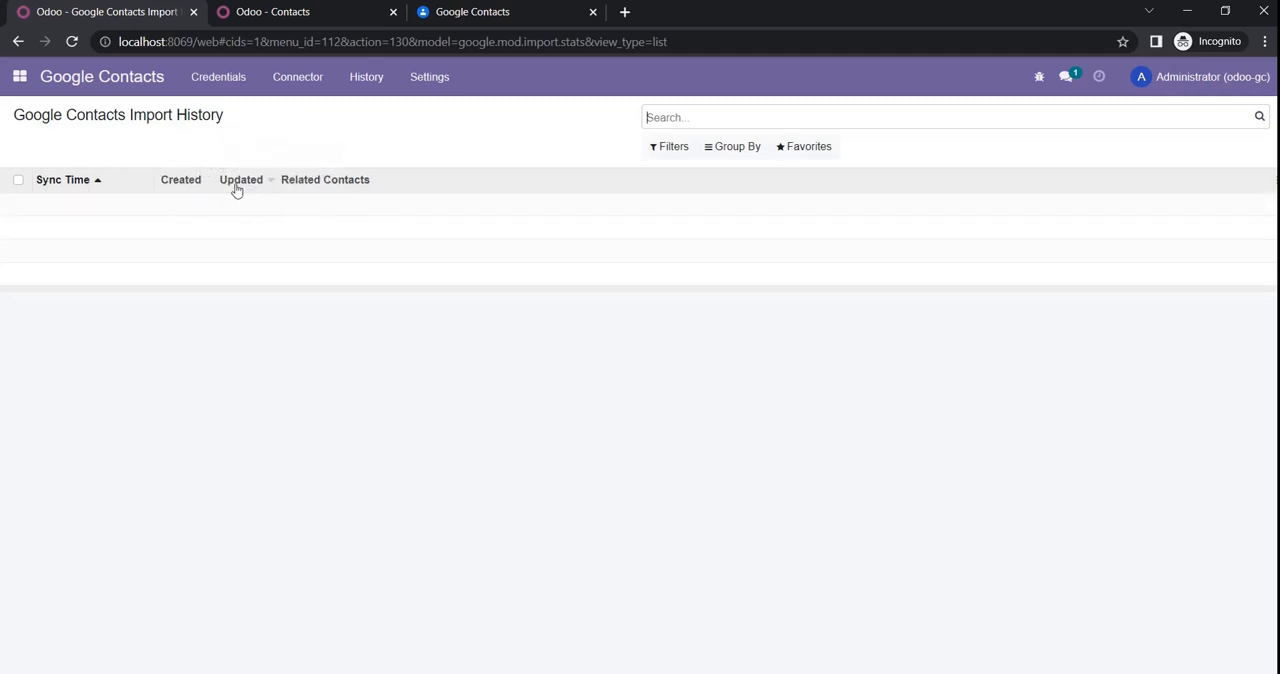
mouse_move(342, 192)
Step: Review the CronJob settings for automatic import: the Enable switch, Number of Calls, Next Interval and Interval Type options
click(427, 88)
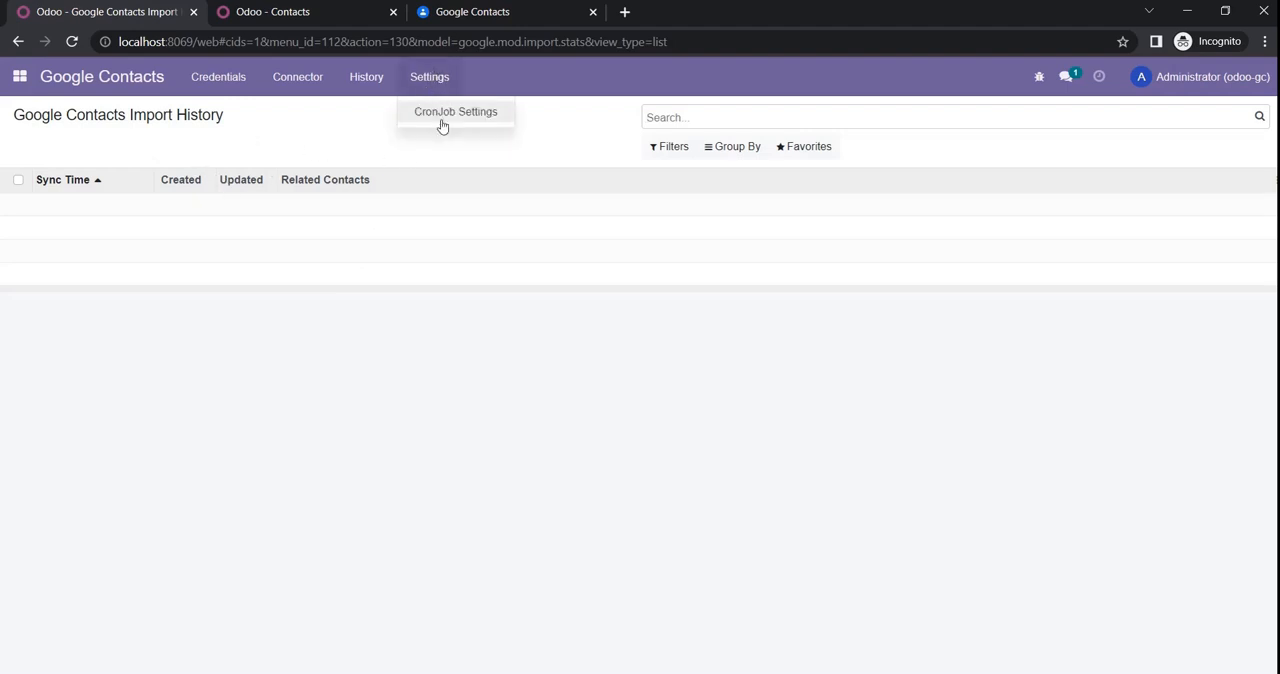
click(448, 118)
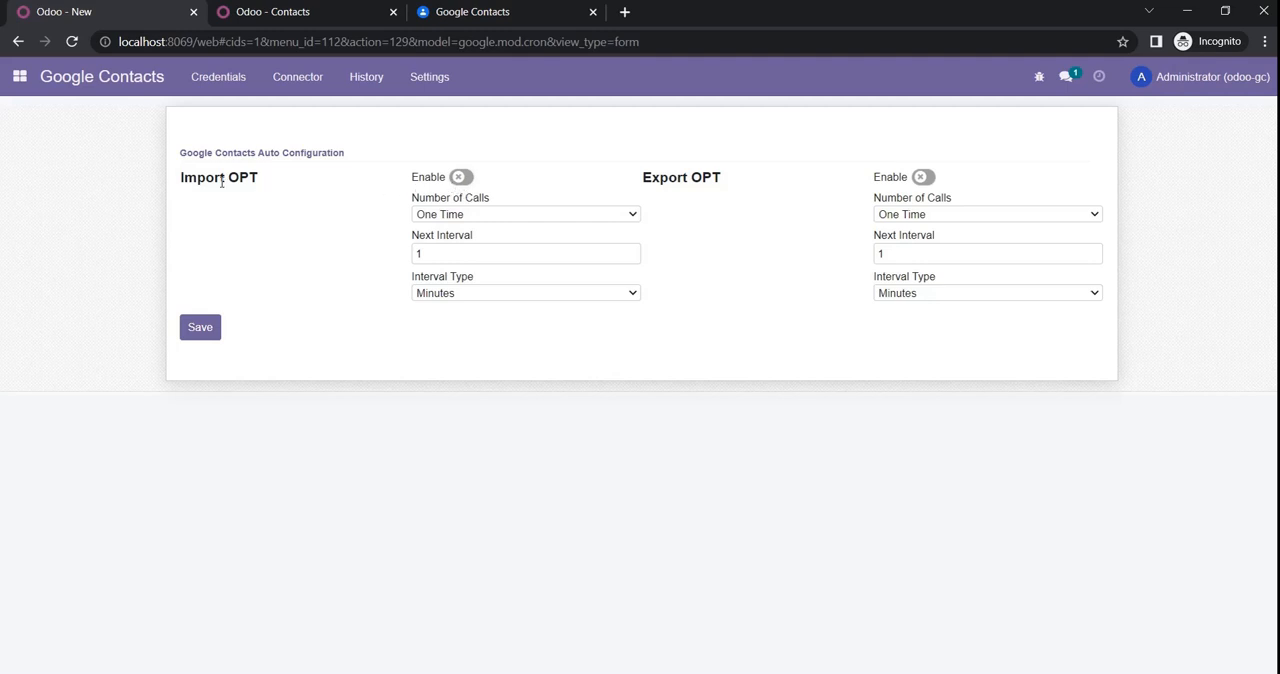
click(467, 180)
click(467, 179)
click(523, 216)
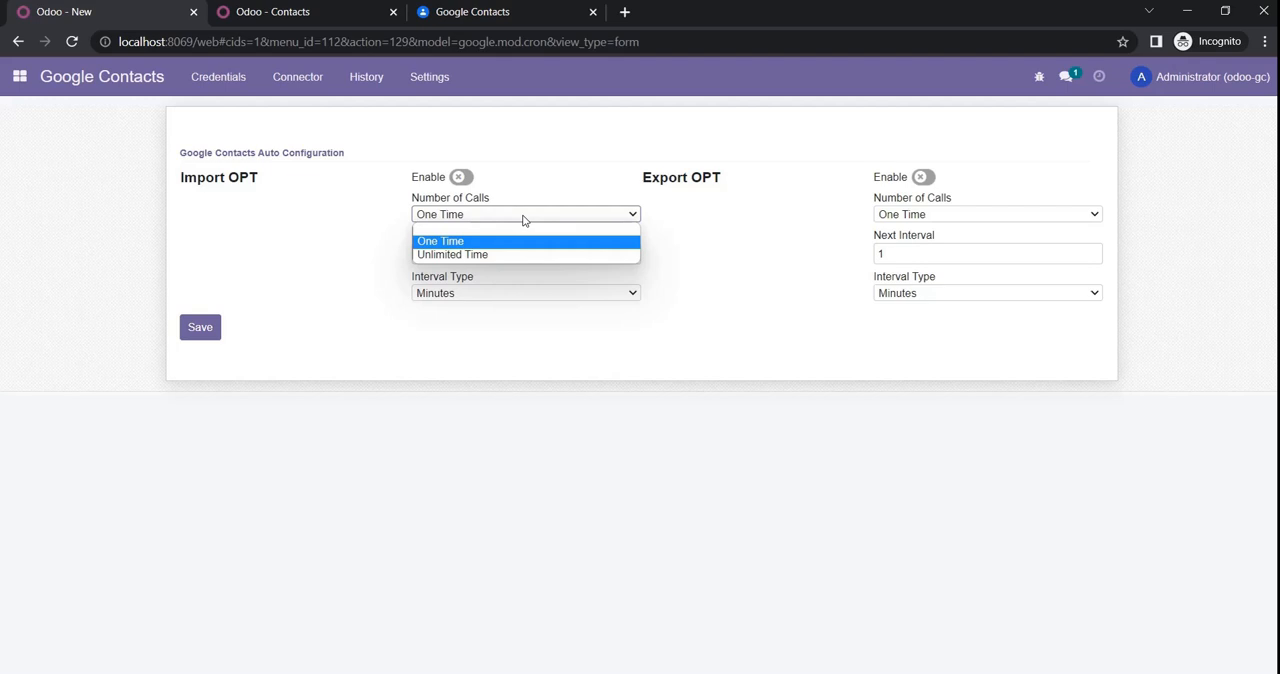
click(727, 256)
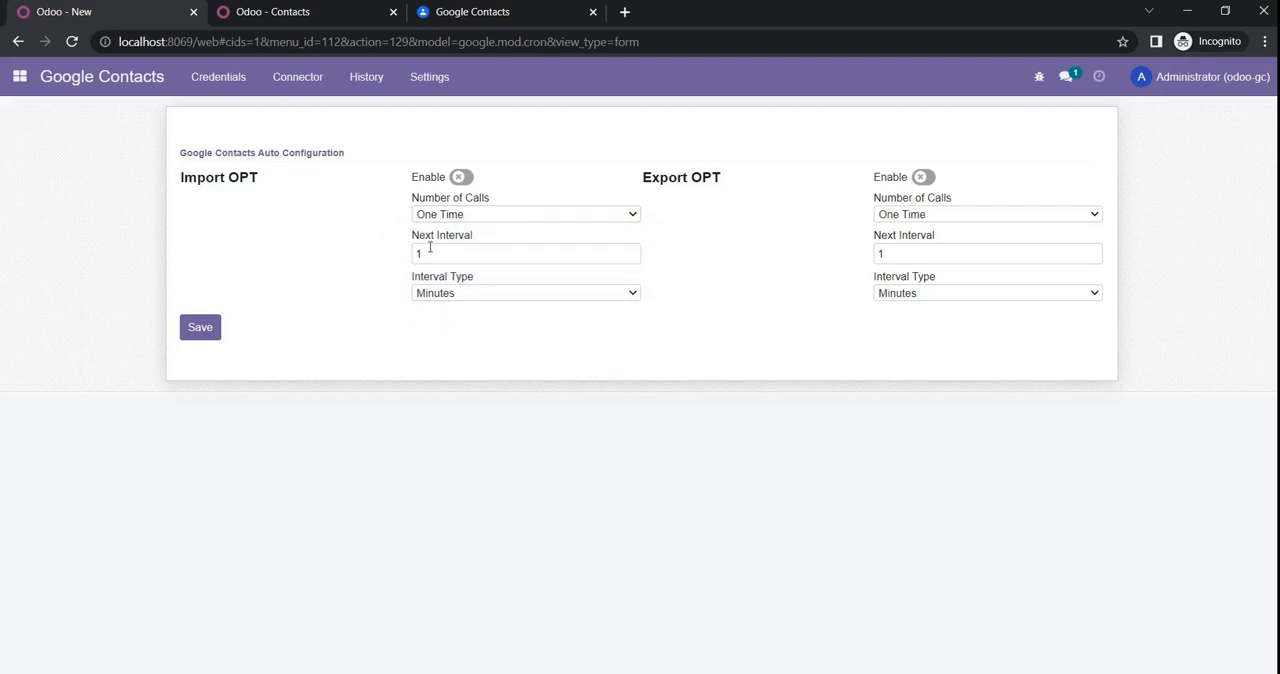
click(473, 253)
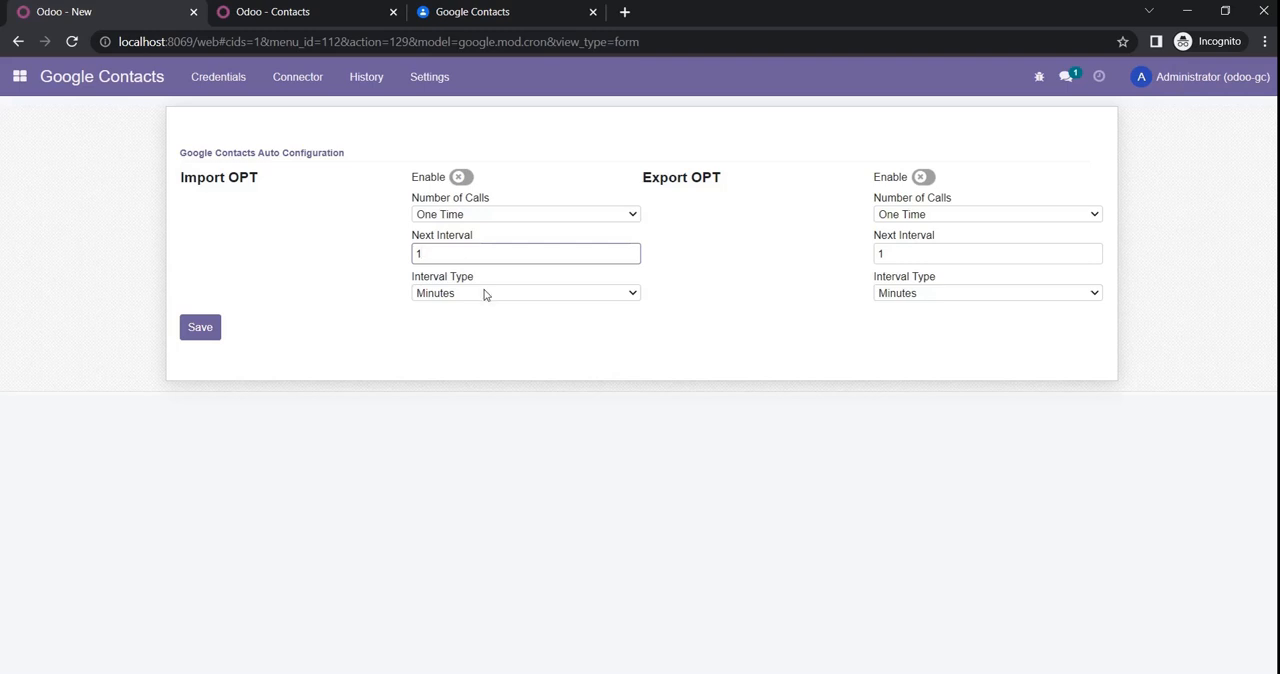
click(490, 293)
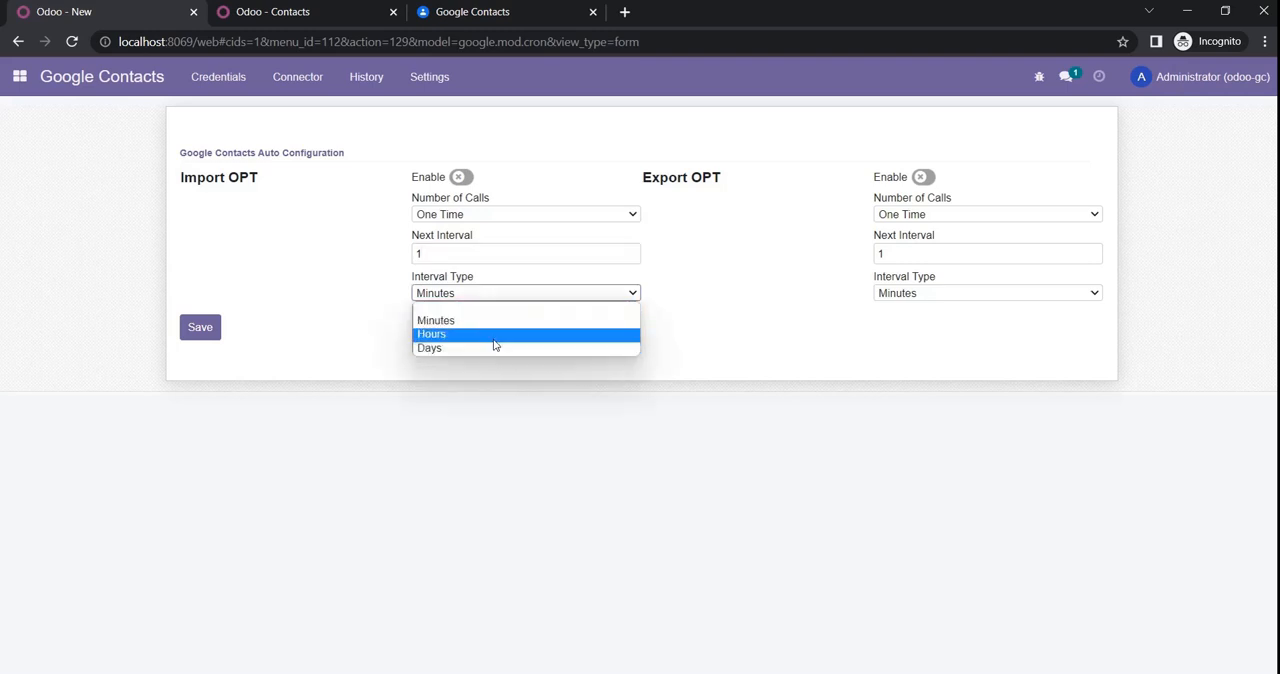
click(502, 324)
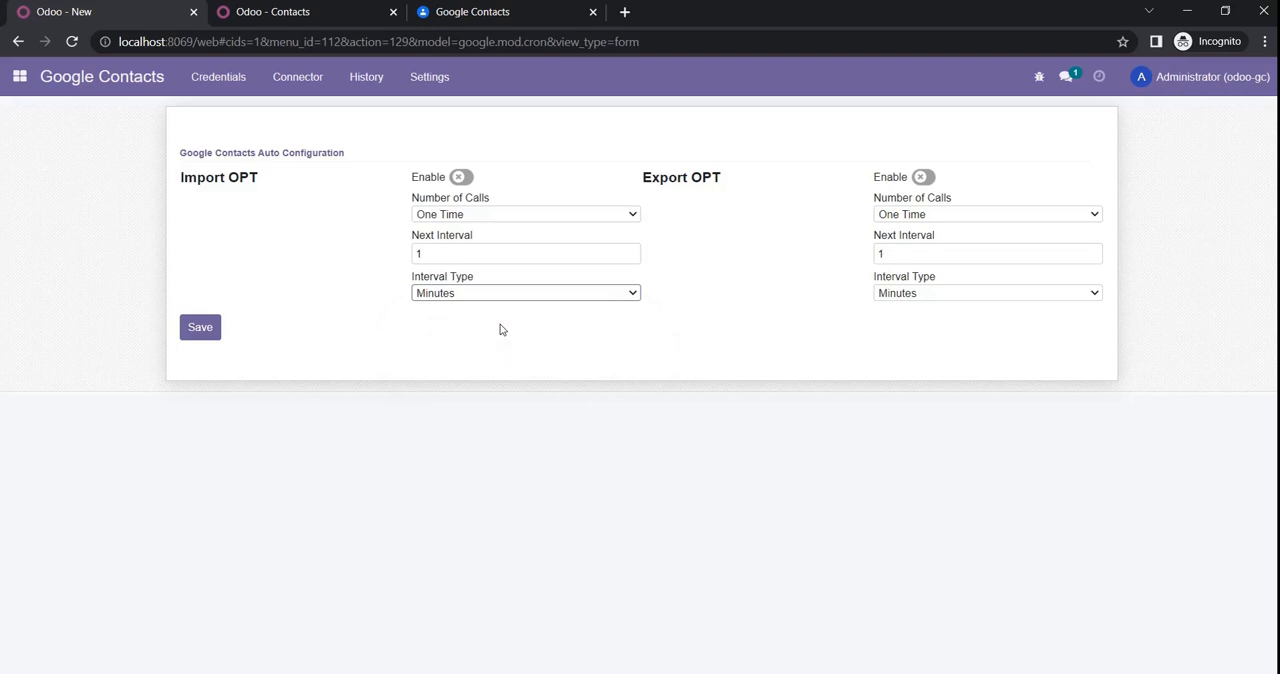
Step: Set the automatic import's Next Interval to 5 and its Number of Calls to One Time, without saving
click(469, 252)
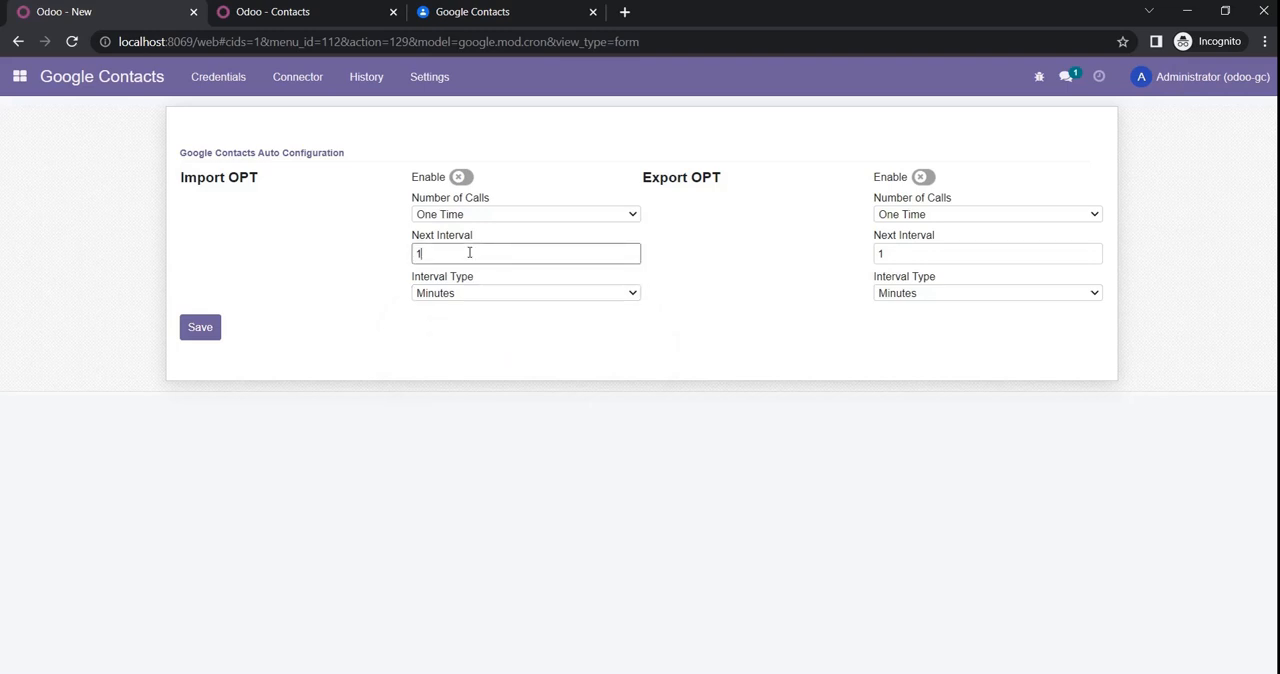
text(5)
mouse_move(448, 234)
click(489, 216)
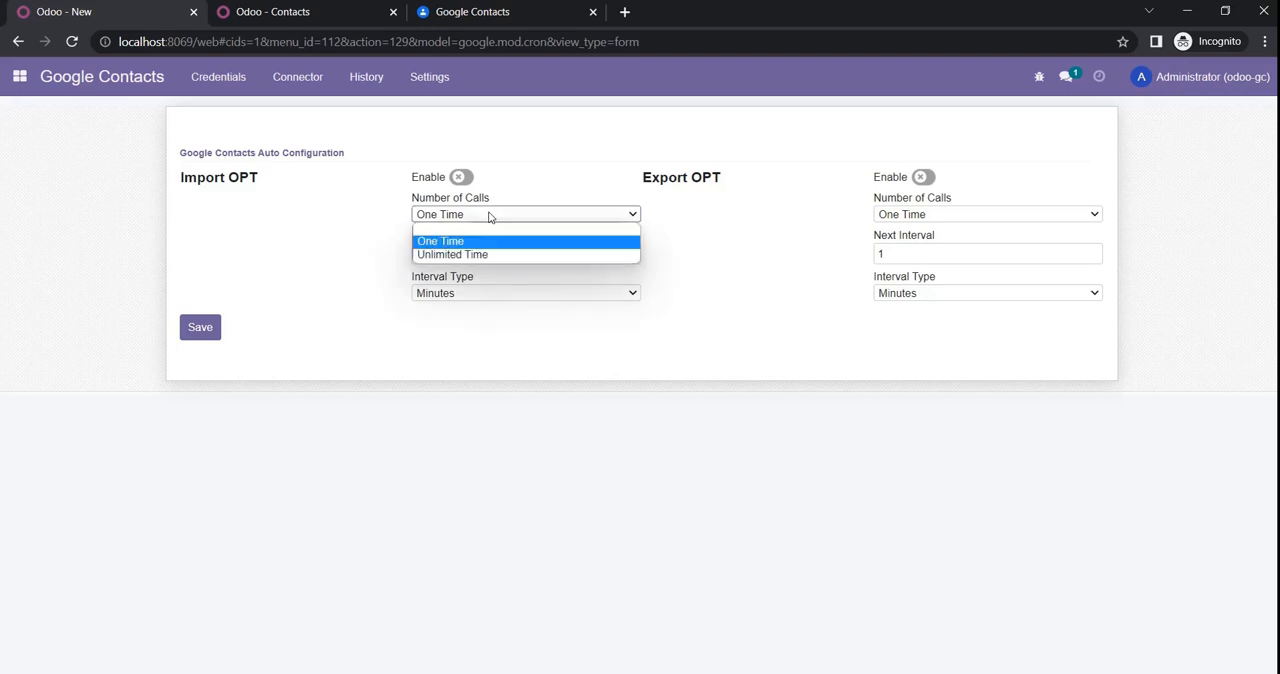
click(475, 245)
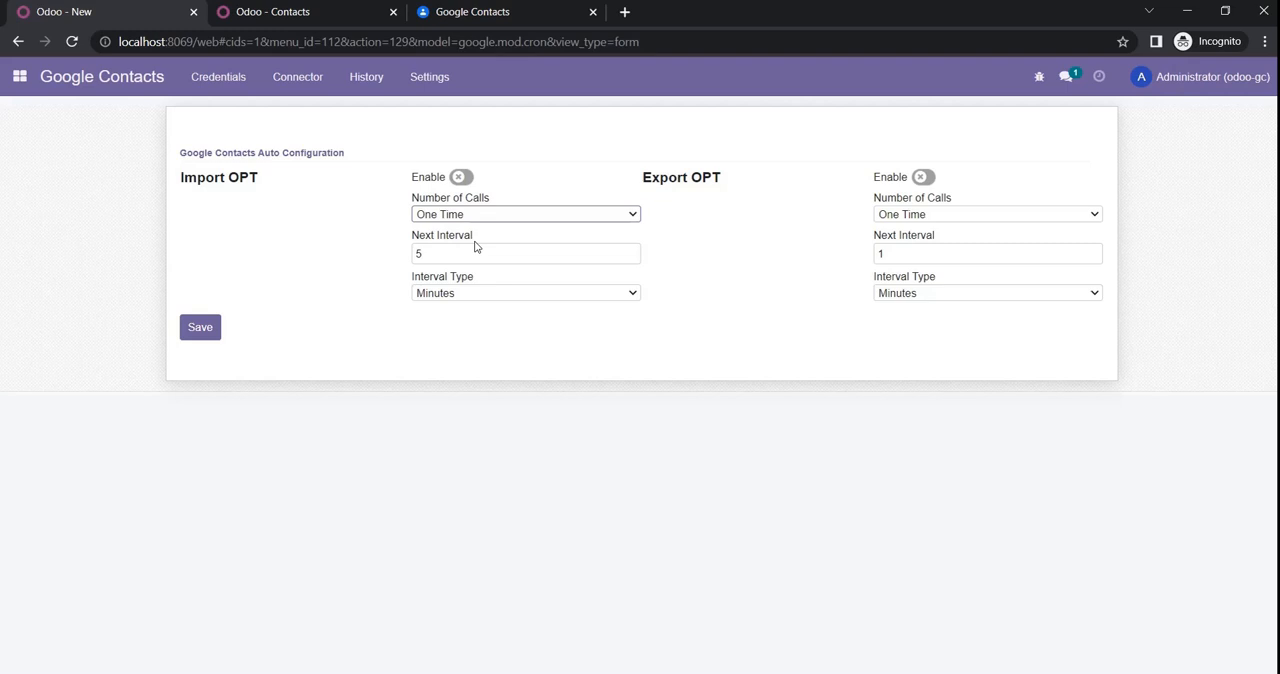
Step: Sync contacts from the Connector form with Import enabled and the From Date set to 01/01/2022
click(296, 93)
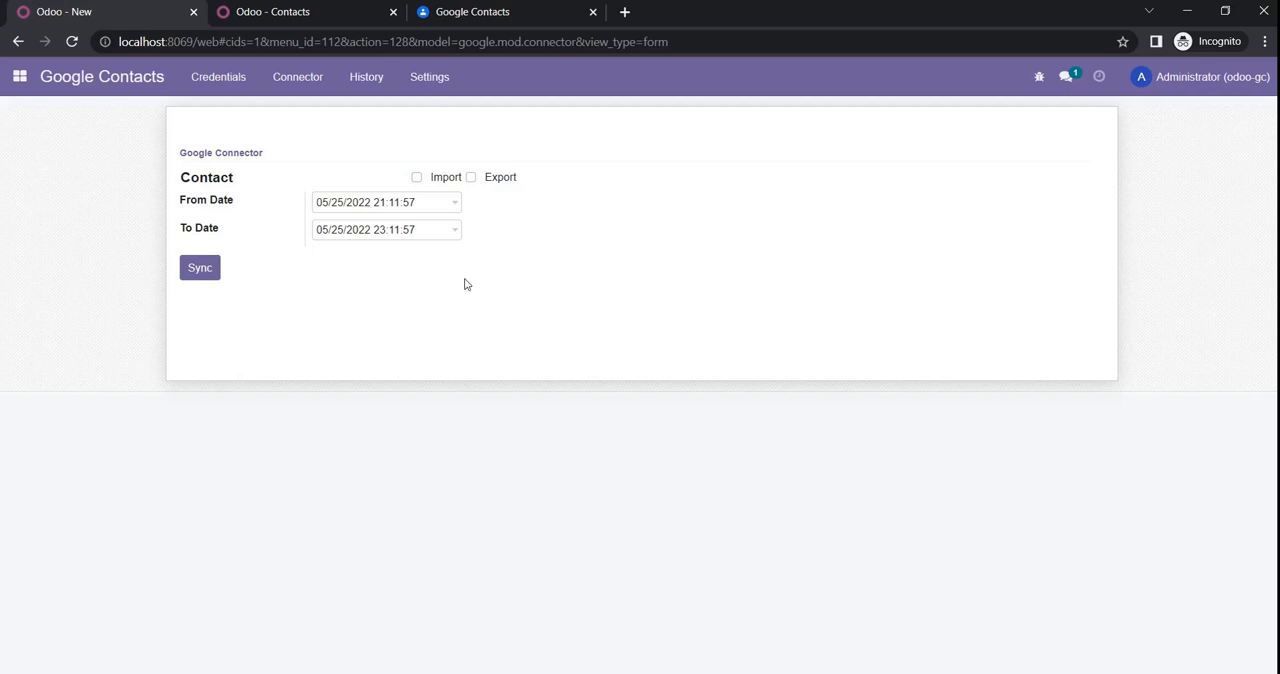
click(417, 180)
click(430, 218)
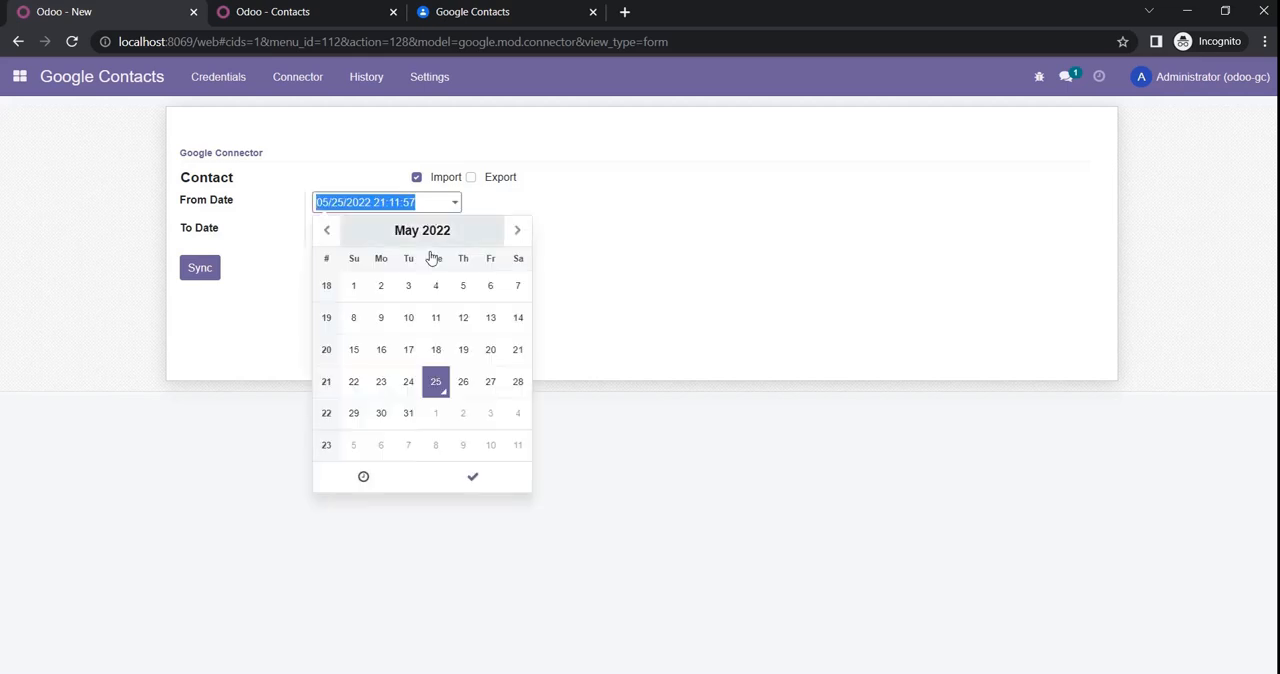
click(329, 231)
click(327, 230)
click(327, 230)
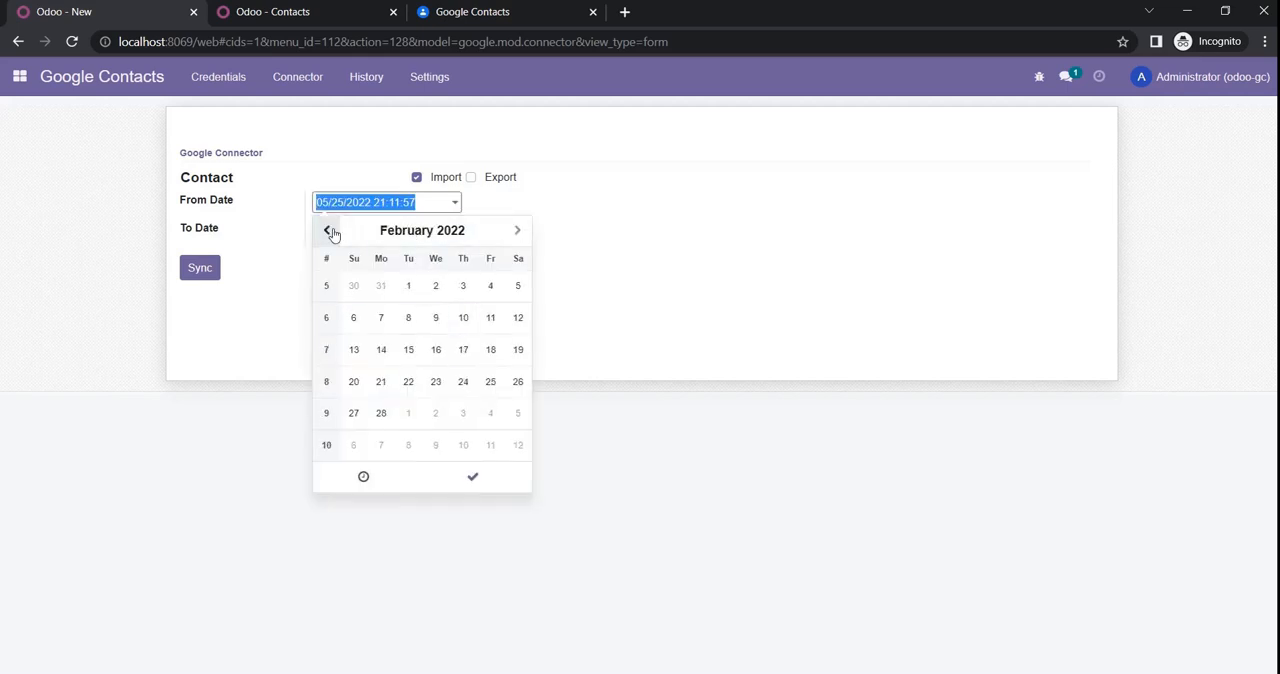
click(327, 230)
click(518, 287)
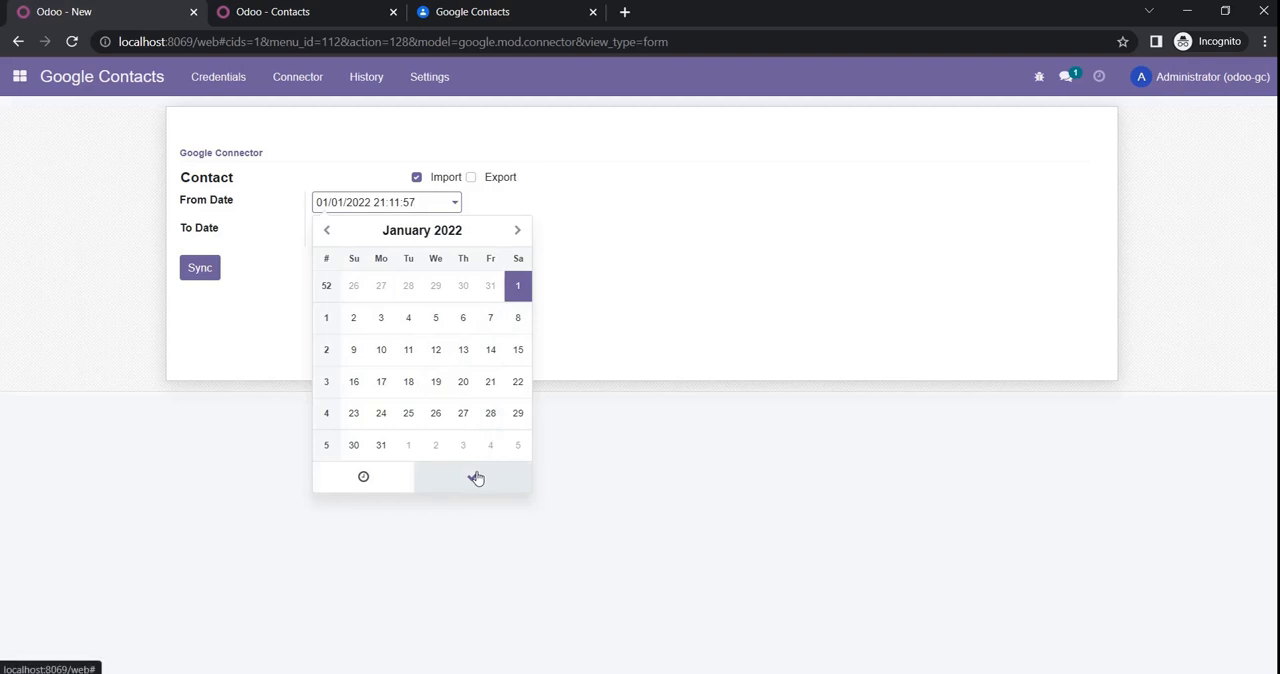
click(474, 477)
click(202, 270)
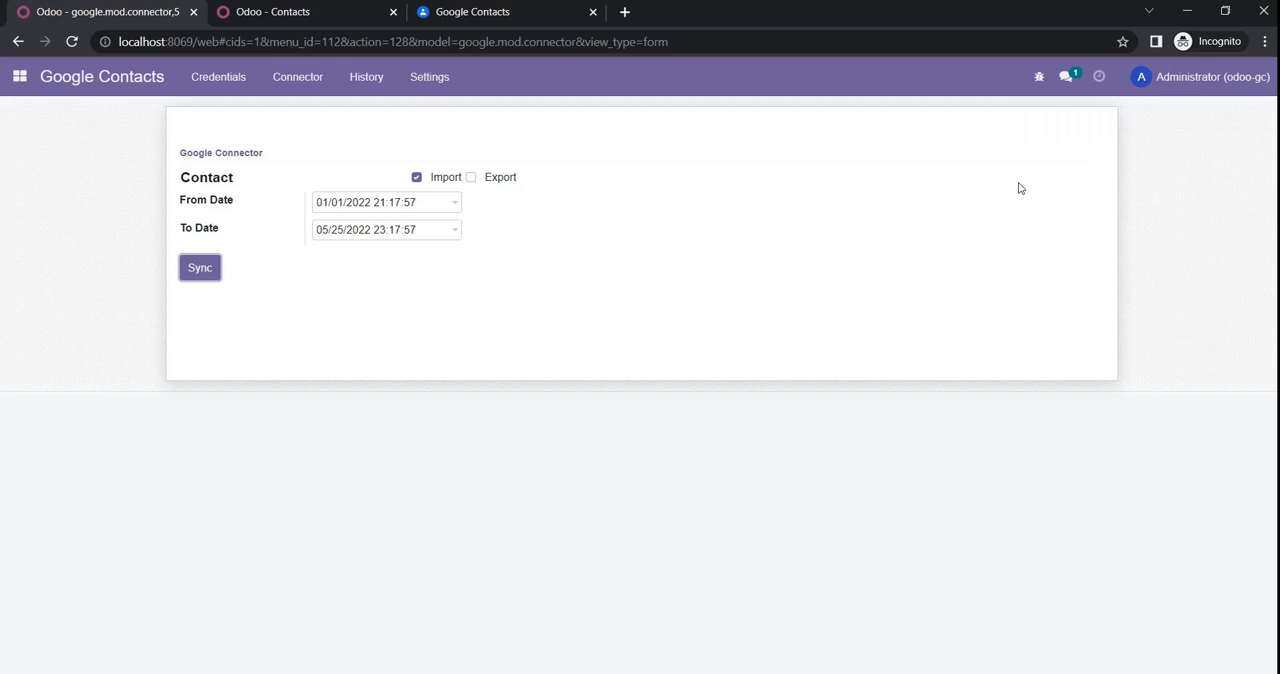
Step: Check the import history, and reload the Odoo contacts list to inspect the synced contact
click(369, 90)
click(387, 112)
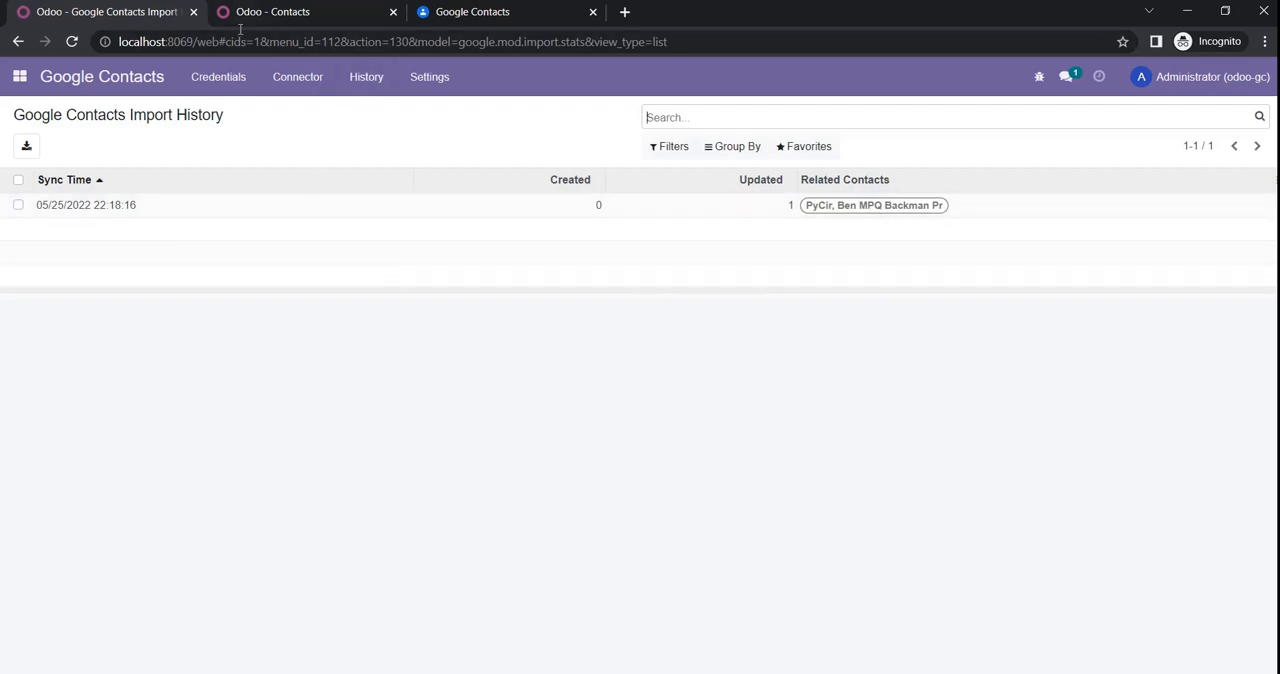
click(303, 14)
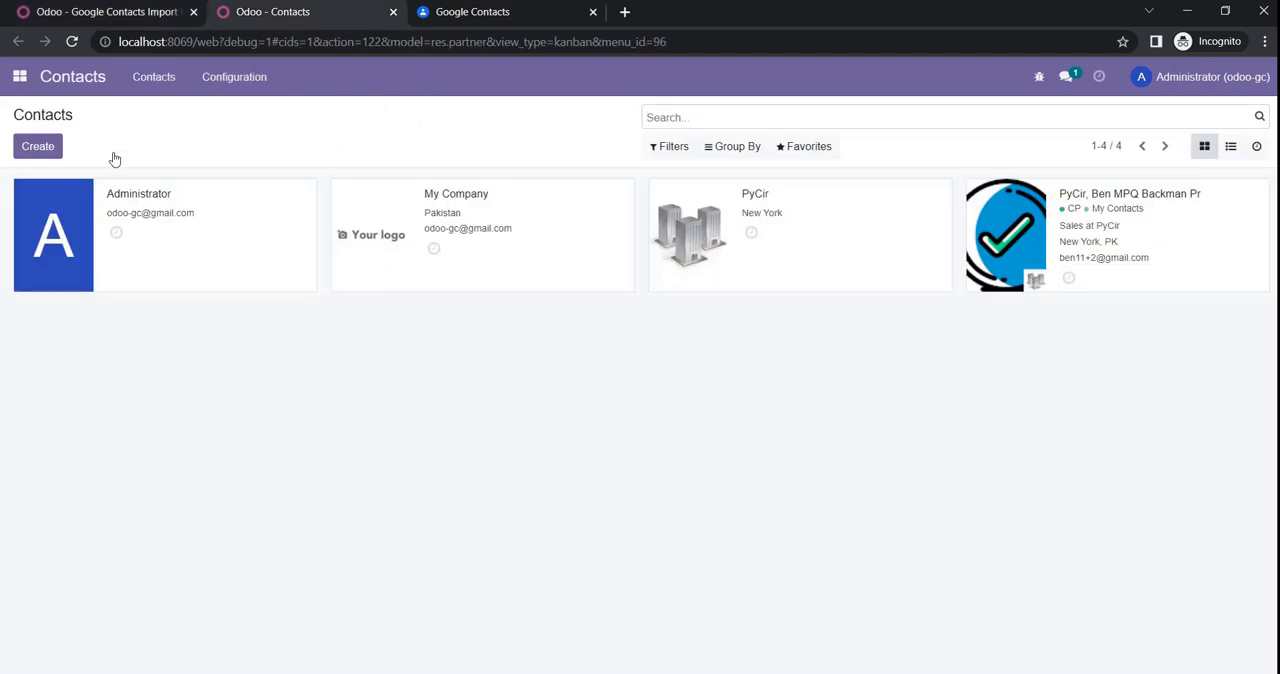
click(72, 41)
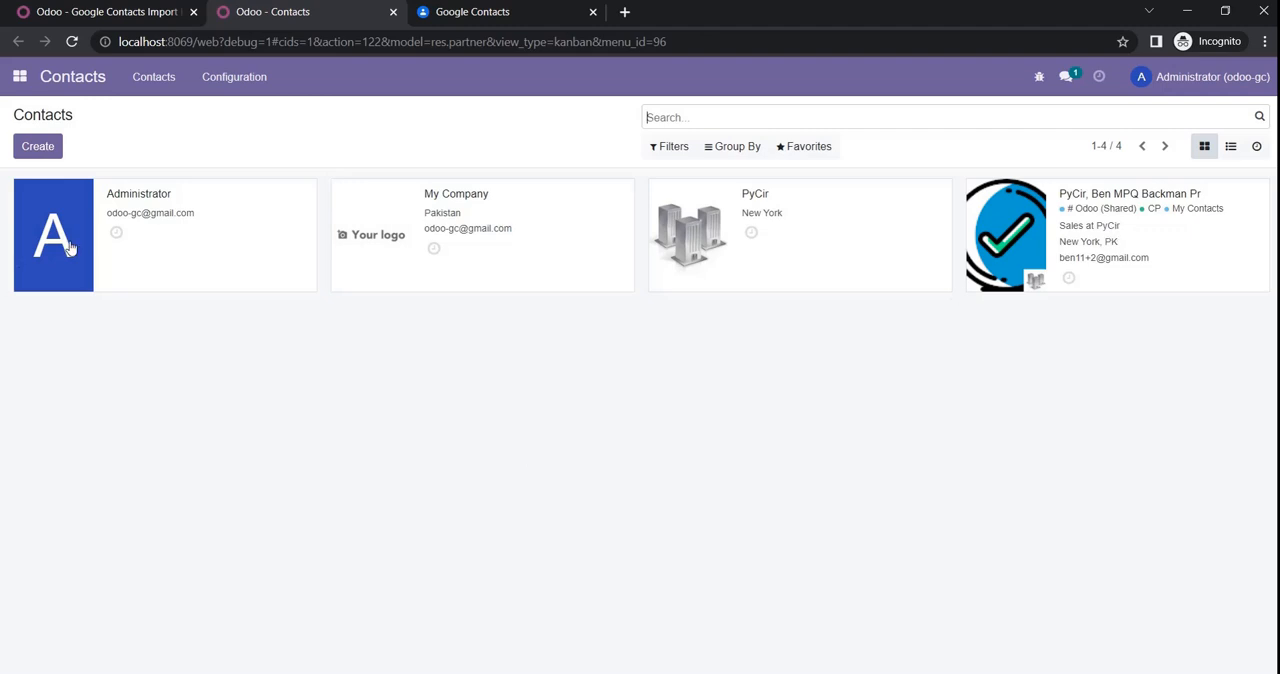
Step: Switch to Google Contacts and start creating a single new contact
click(488, 22)
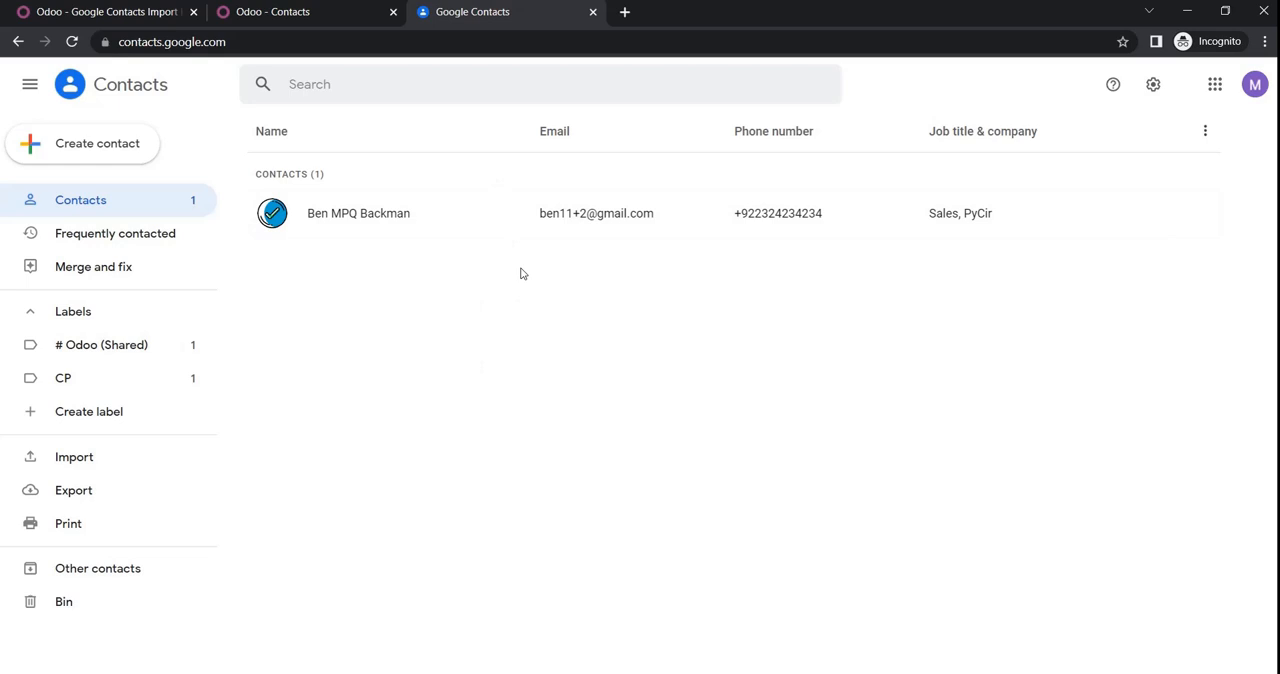
click(103, 146)
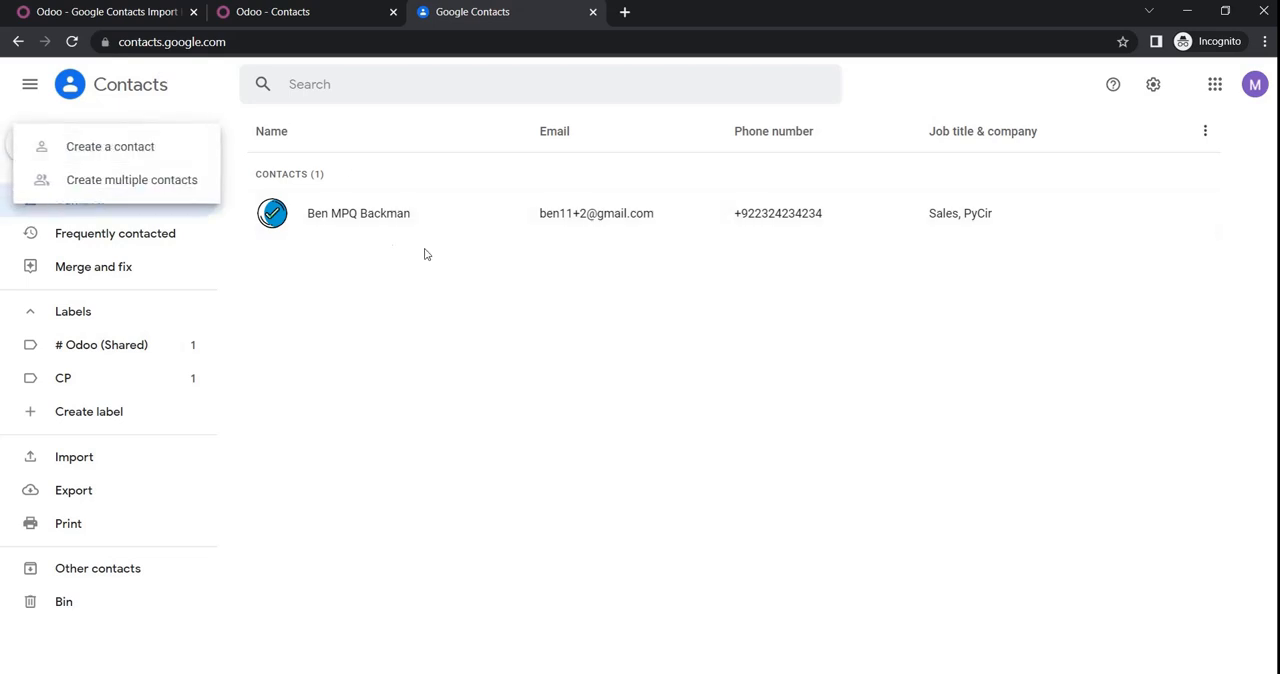
click(168, 146)
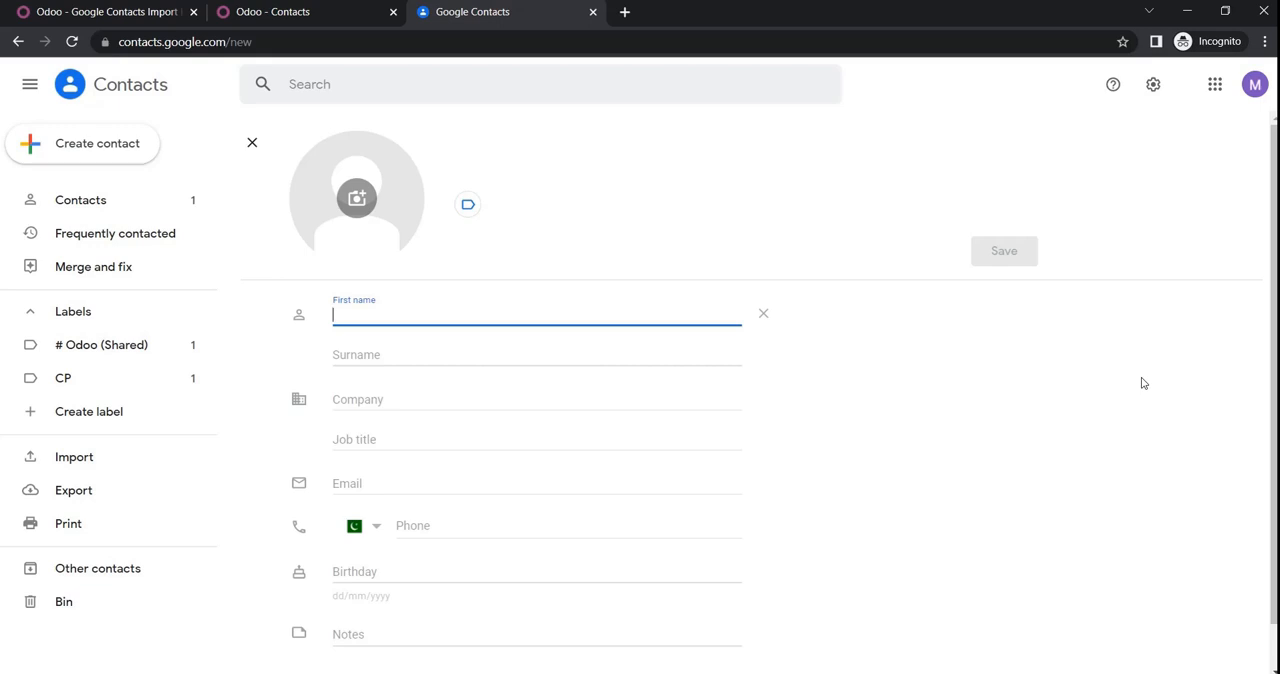
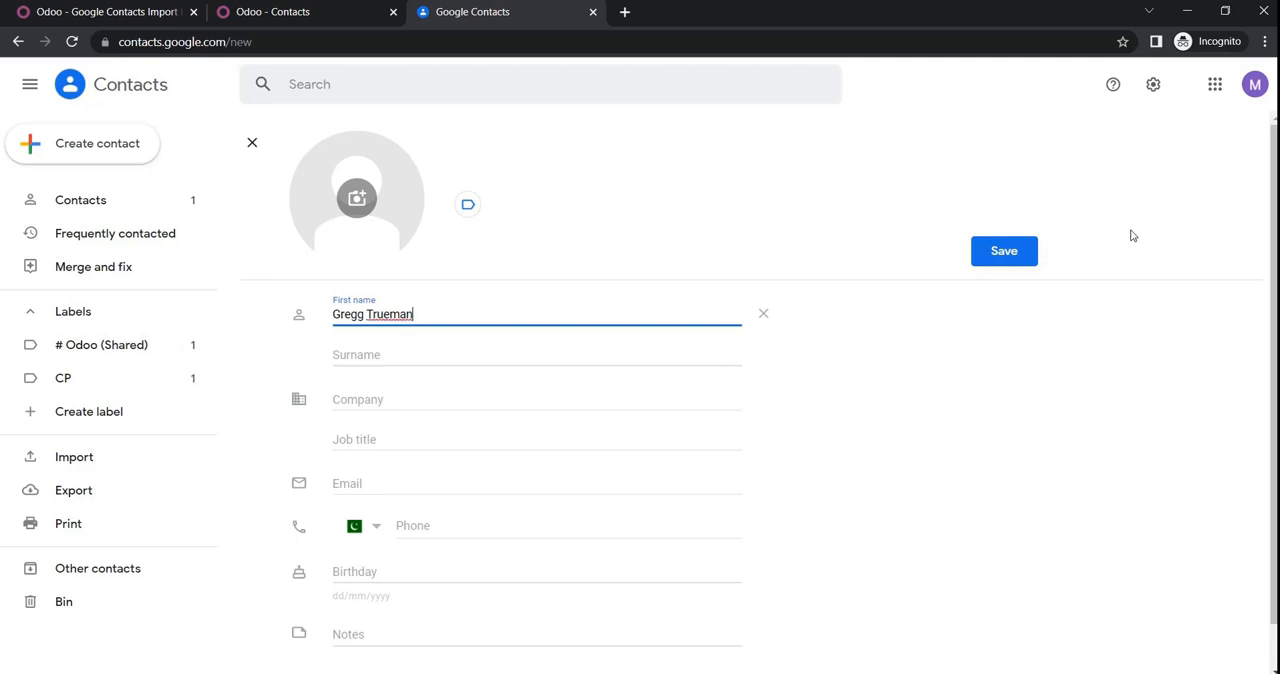
Step: Enter the new contact's name in the First name field, correcting its second part to the final initials
text(A)
text(d)
key(BackSpace)
text(JM)
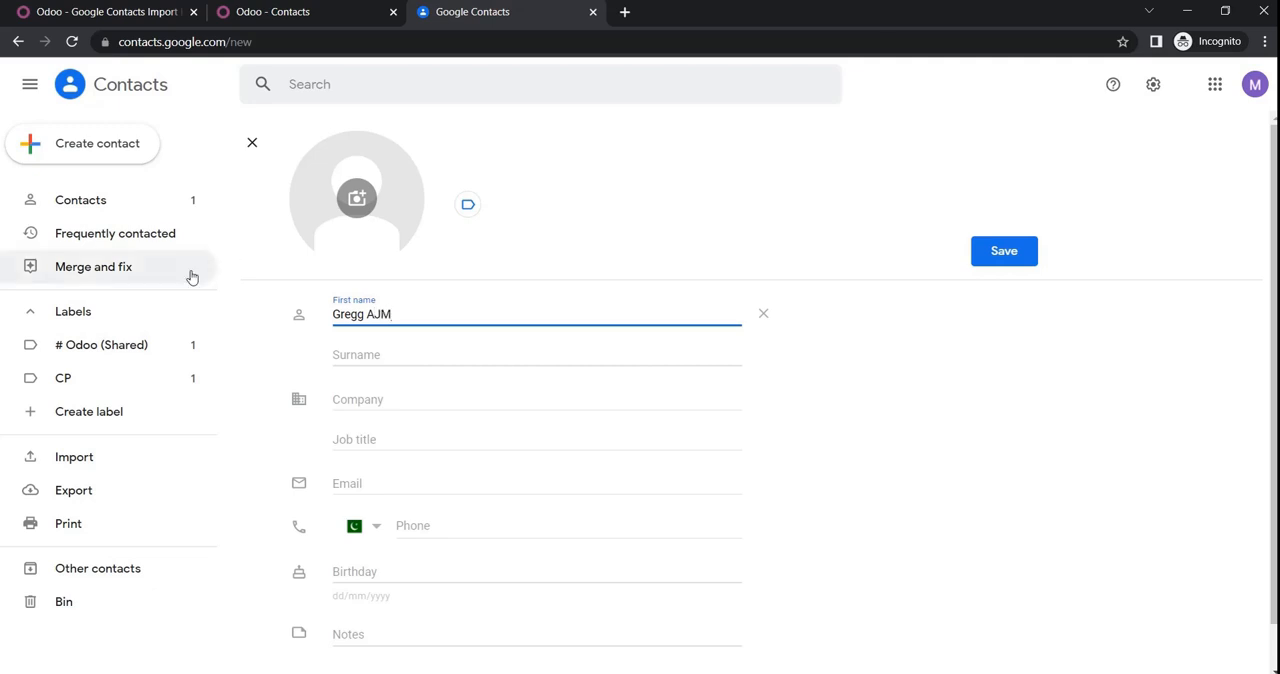
Step: Set the new contact's company to PyCir and the job title to Sales
click(400, 393)
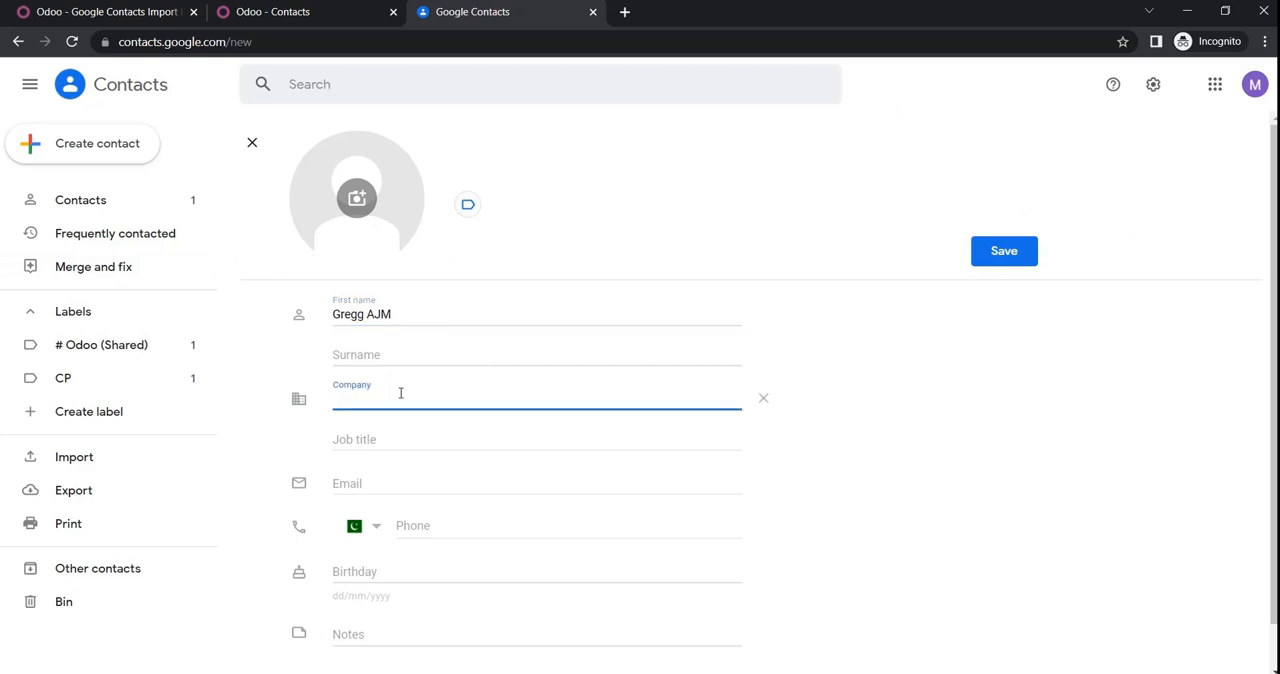
text(PyCir)
click(389, 437)
text(Sal)
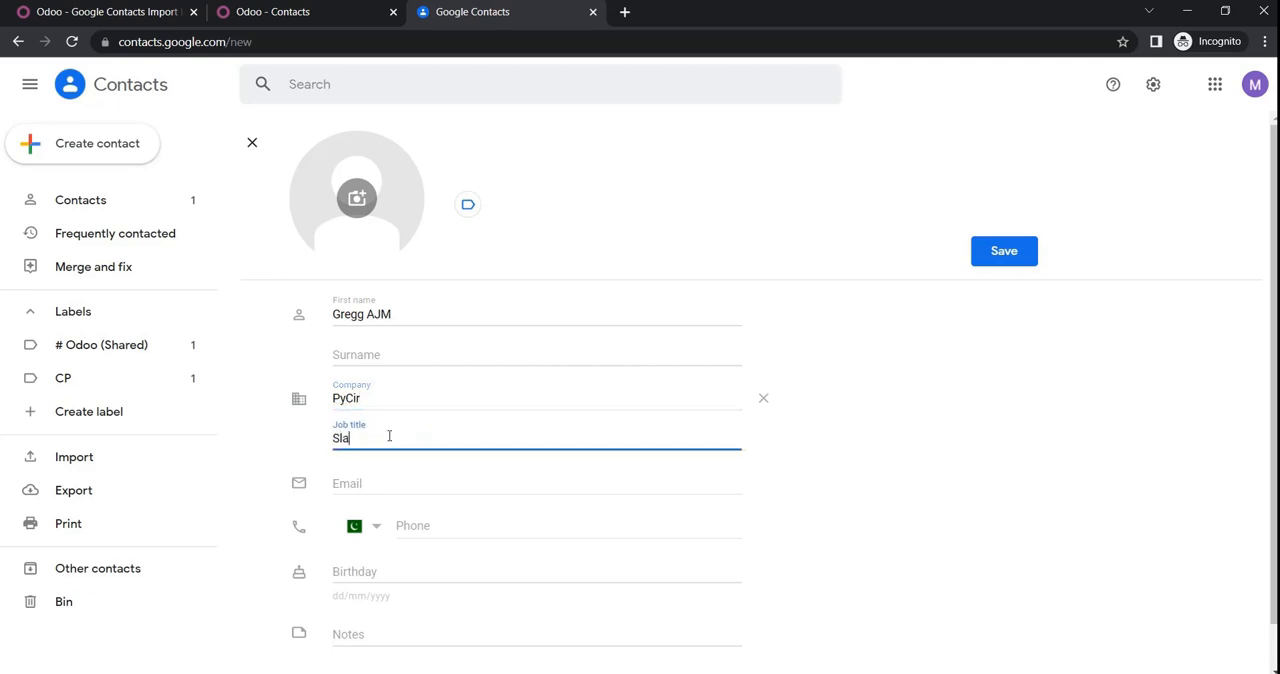
key(BackSpace)
key(BackSpace)
text(ales)
Step: Enter the contact's e-mail address and label it as Work
click(411, 484)
text(m)
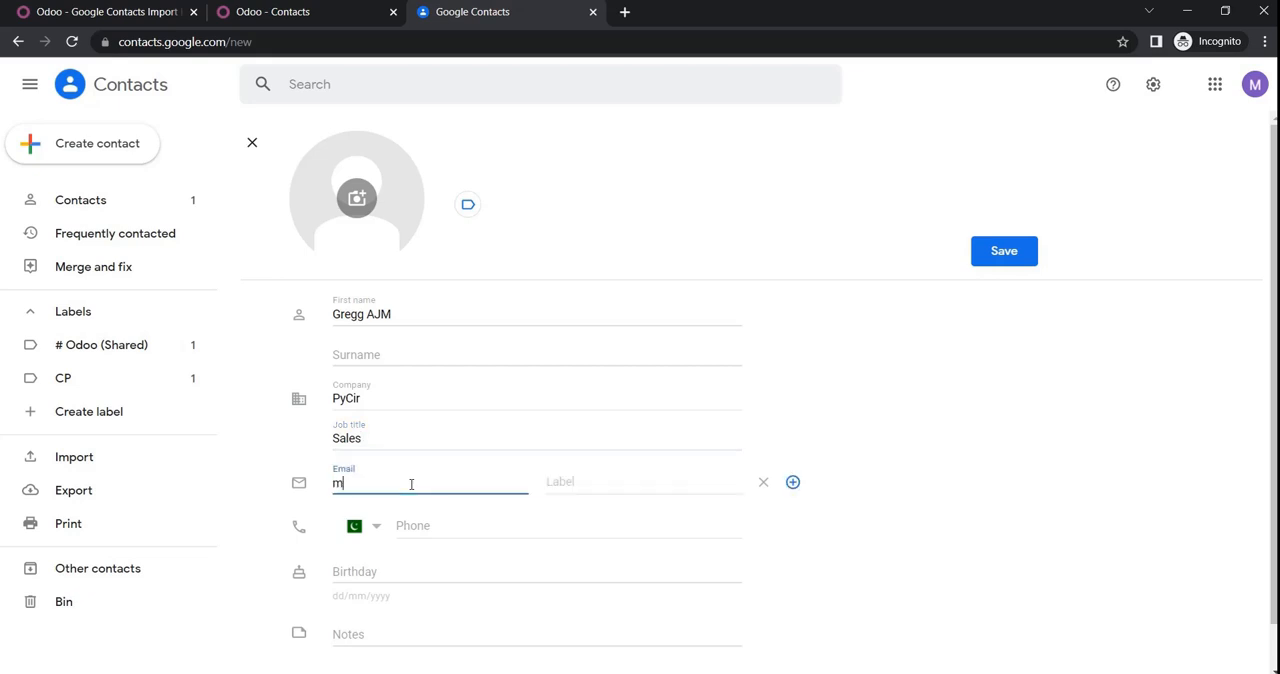
key(BackSpace)
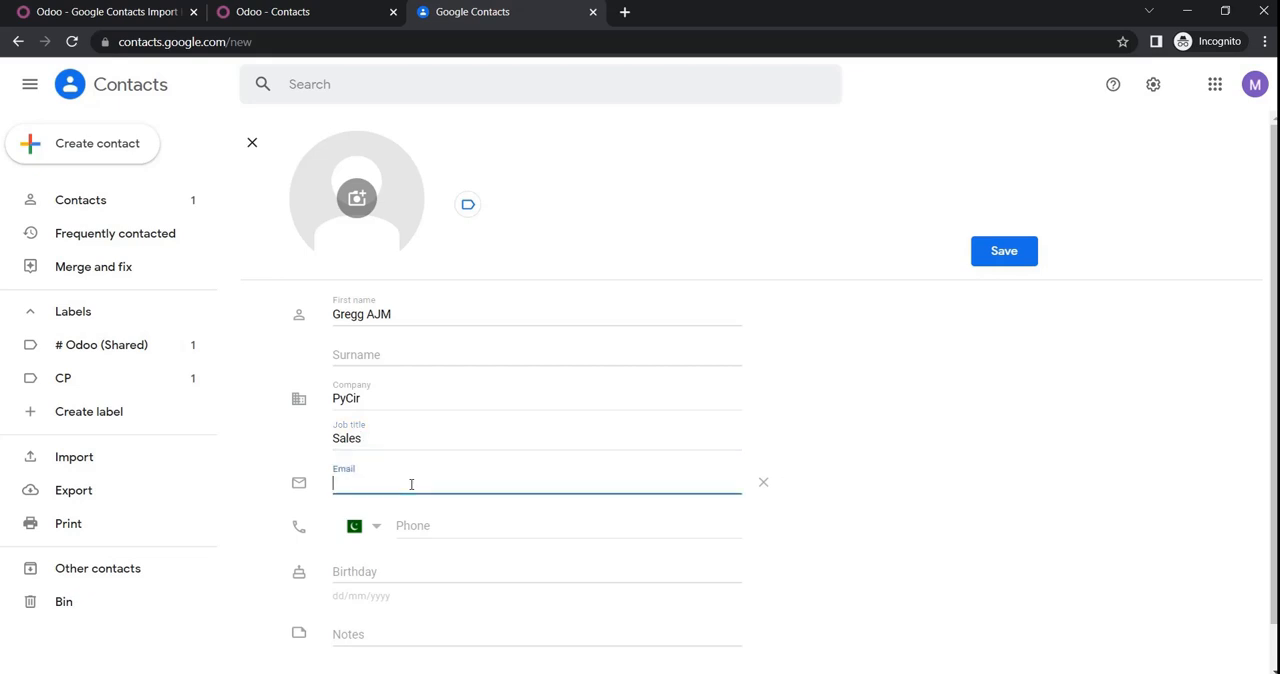
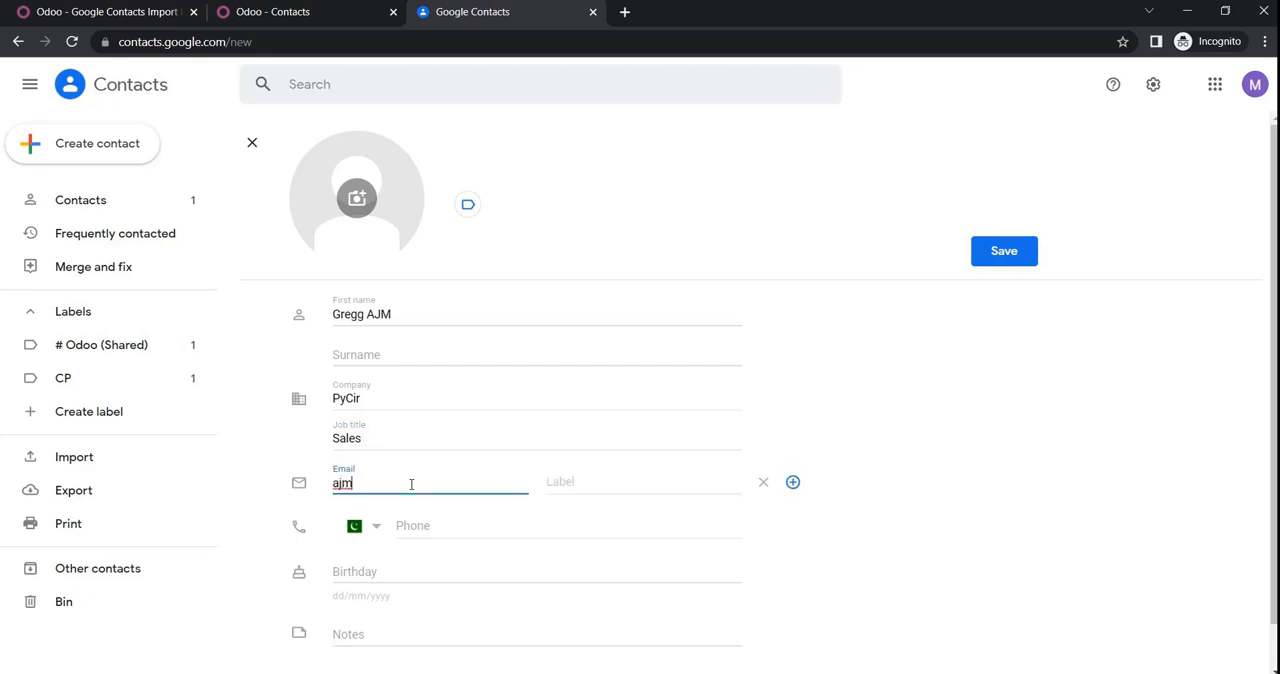
click(580, 484)
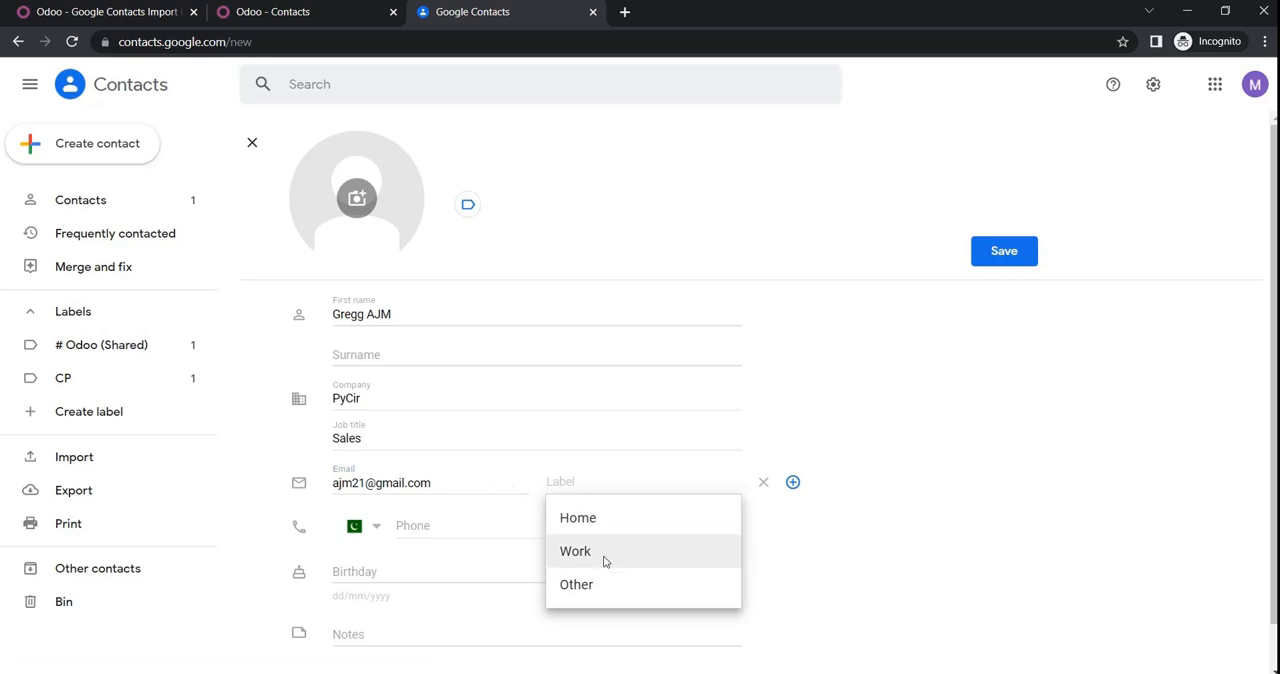
click(604, 552)
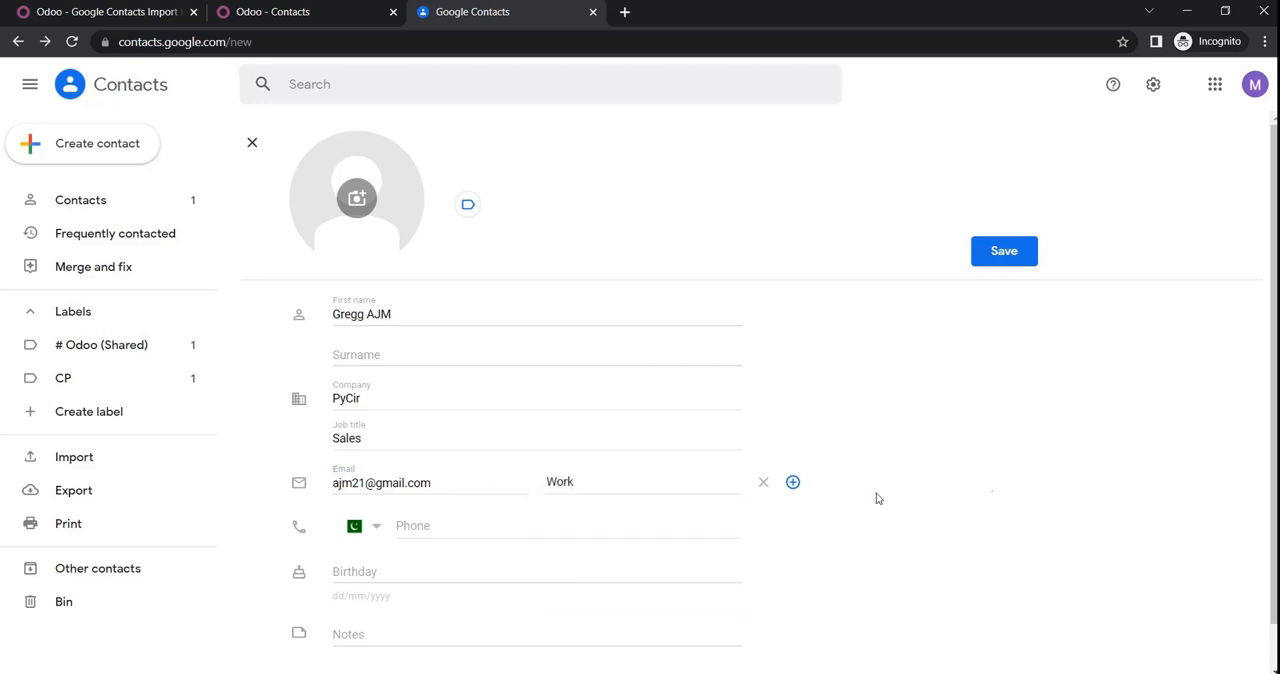
Step: Enter the contact's date of birth in the Birthday field, correcting the month and year
click(412, 573)
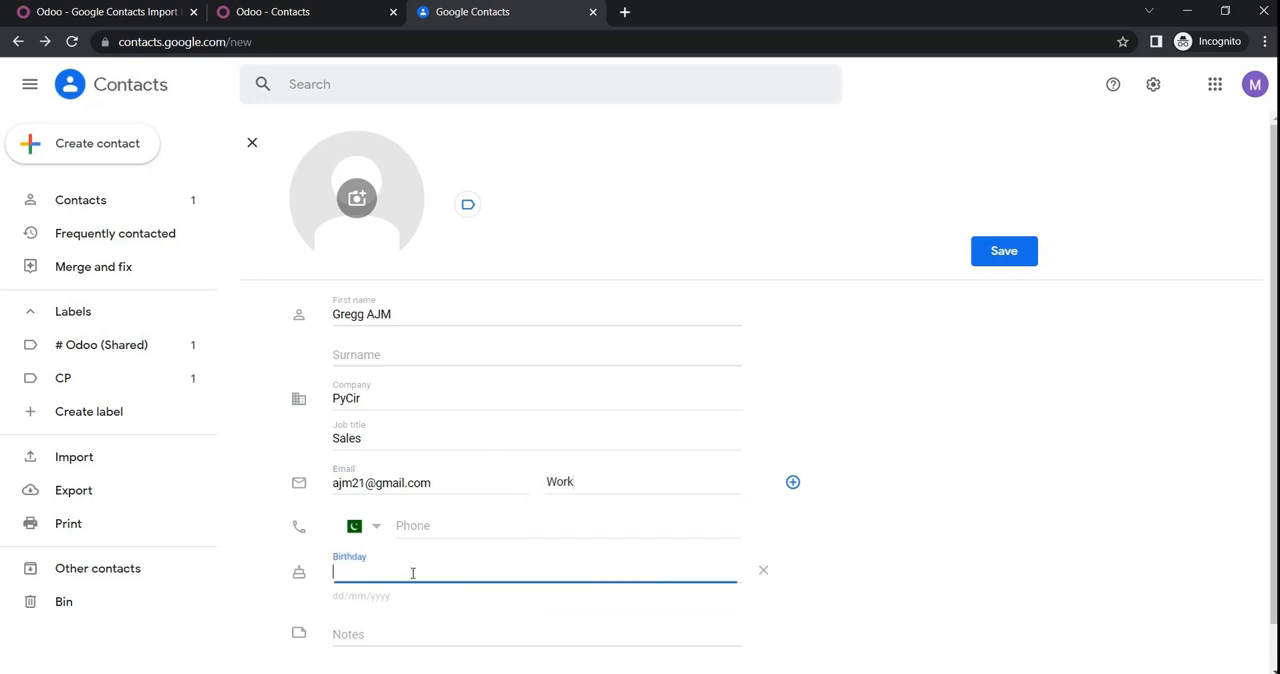
text(0)
text(3)
text(/23)
text(/)
key(BackSpace)
key(BackSpace)
key(BackSpace)
text(03)
text(/2)
text(999)
key(BackSpace)
text(89)
Step: Upload the blue shoes image from the Downloads folder as the contact's photo and save the contact
click(360, 194)
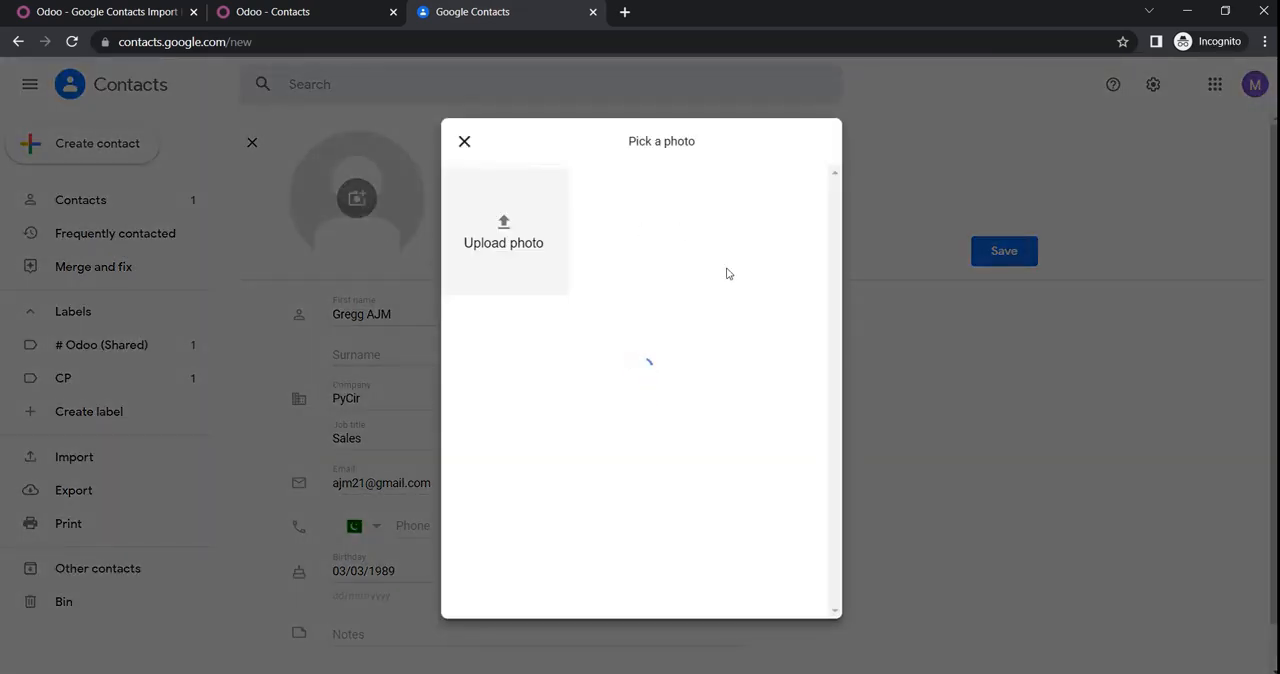
click(517, 253)
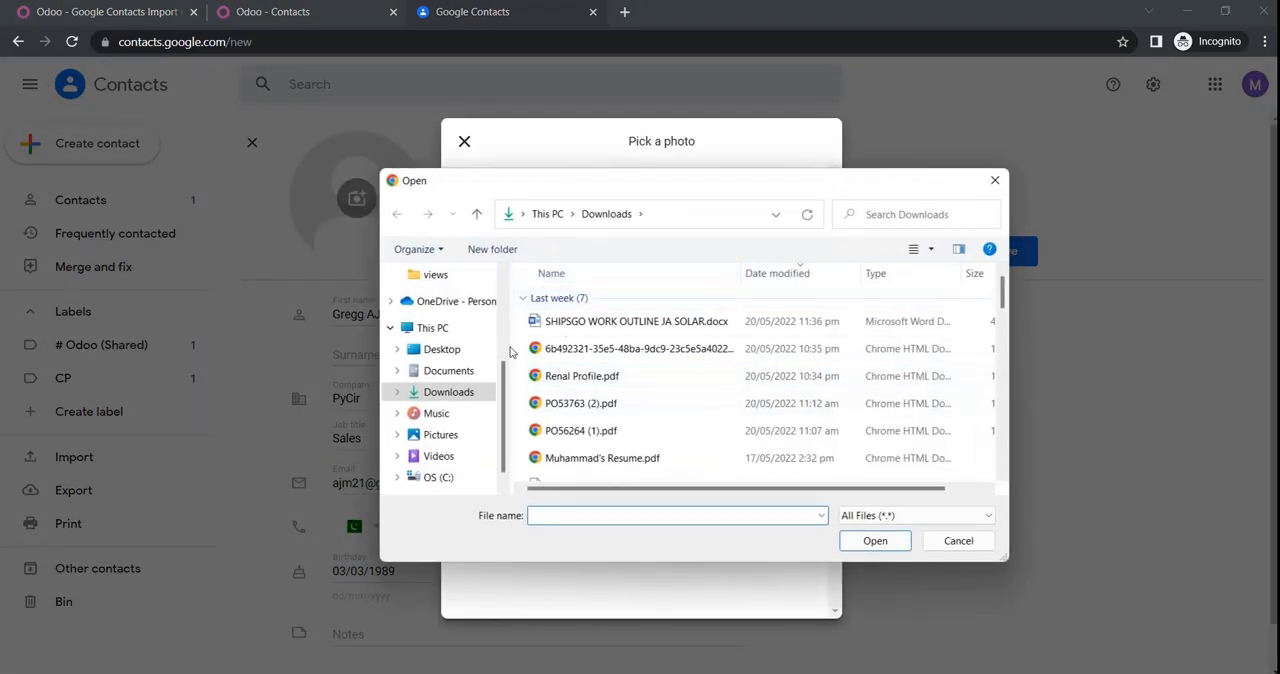
scroll(645, 383, down, 5)
scroll(645, 383, down, 1)
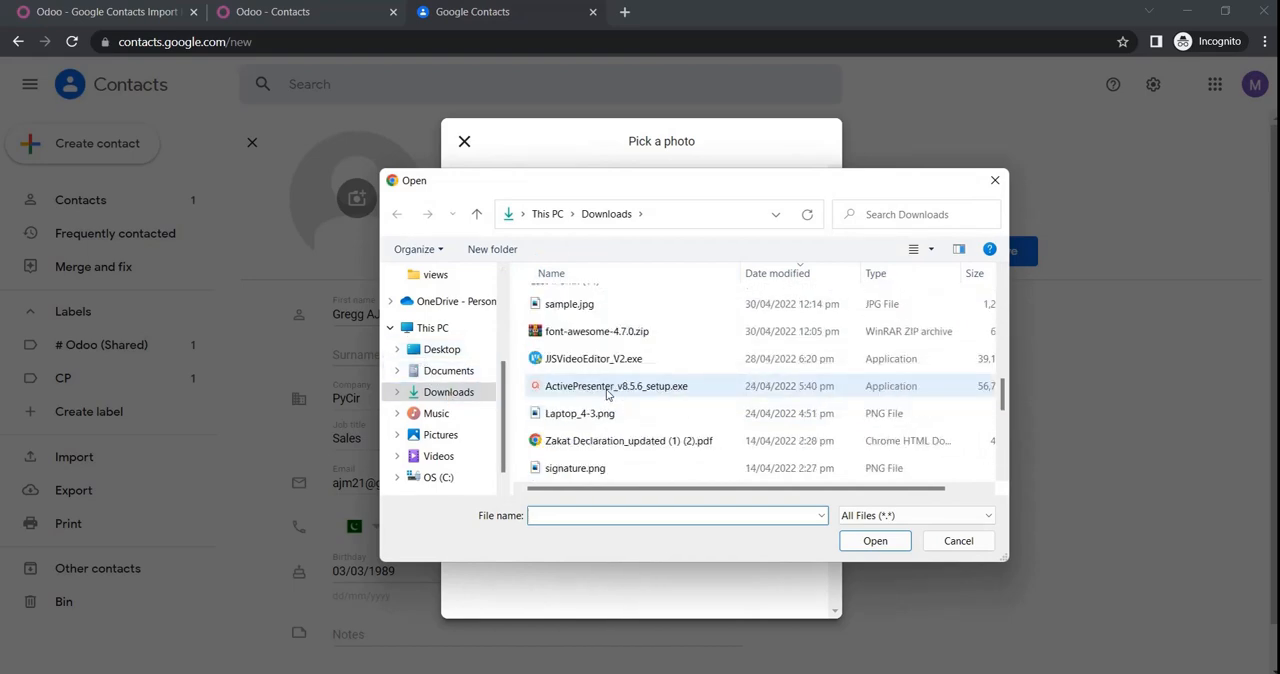
scroll(600, 400, up, 1)
click(575, 371)
click(876, 540)
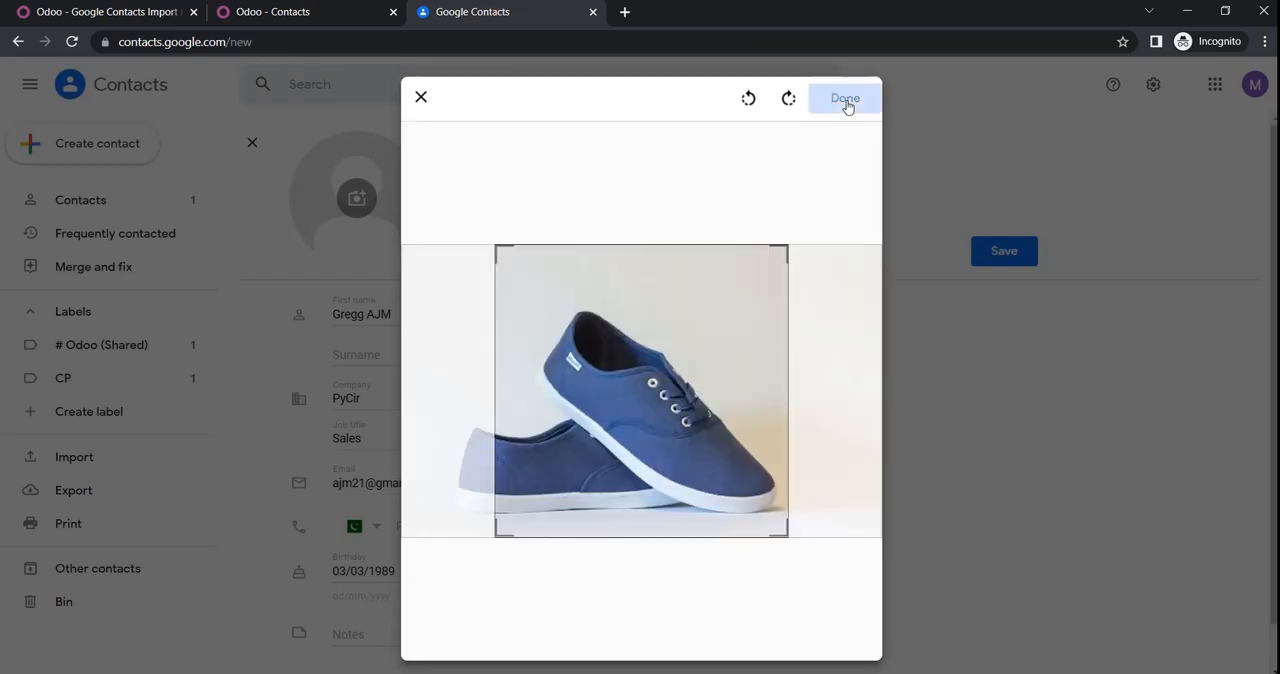
click(845, 100)
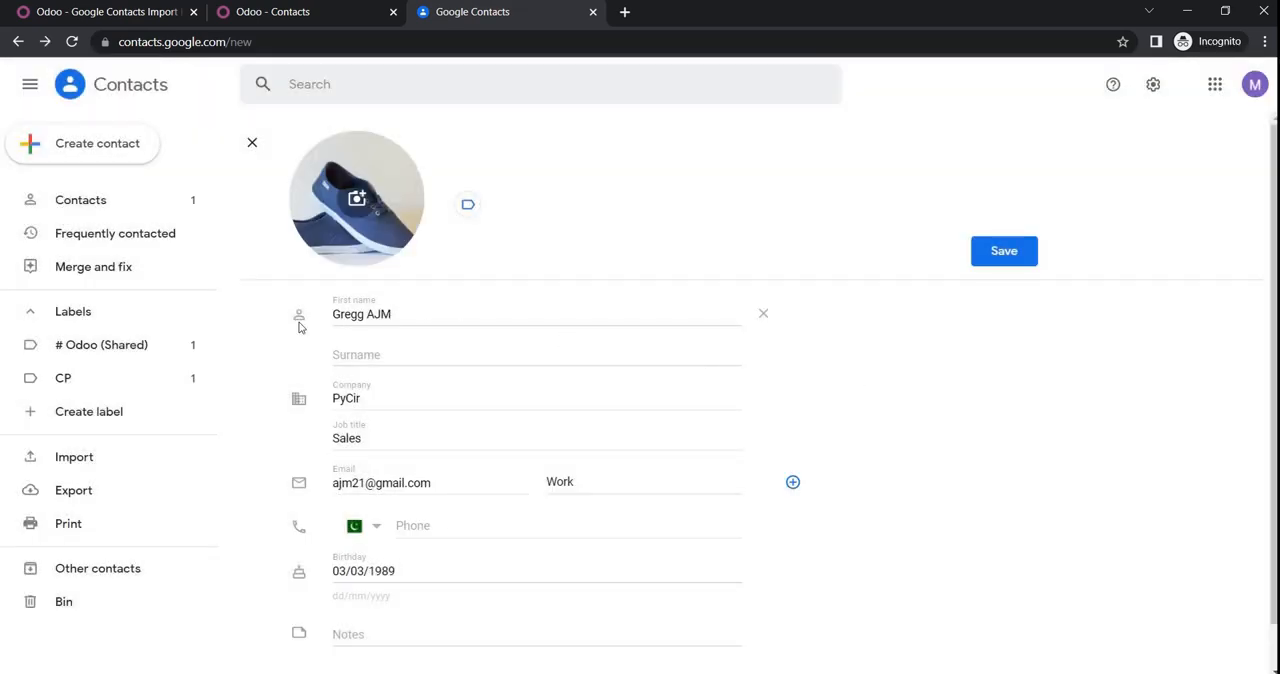
click(1005, 259)
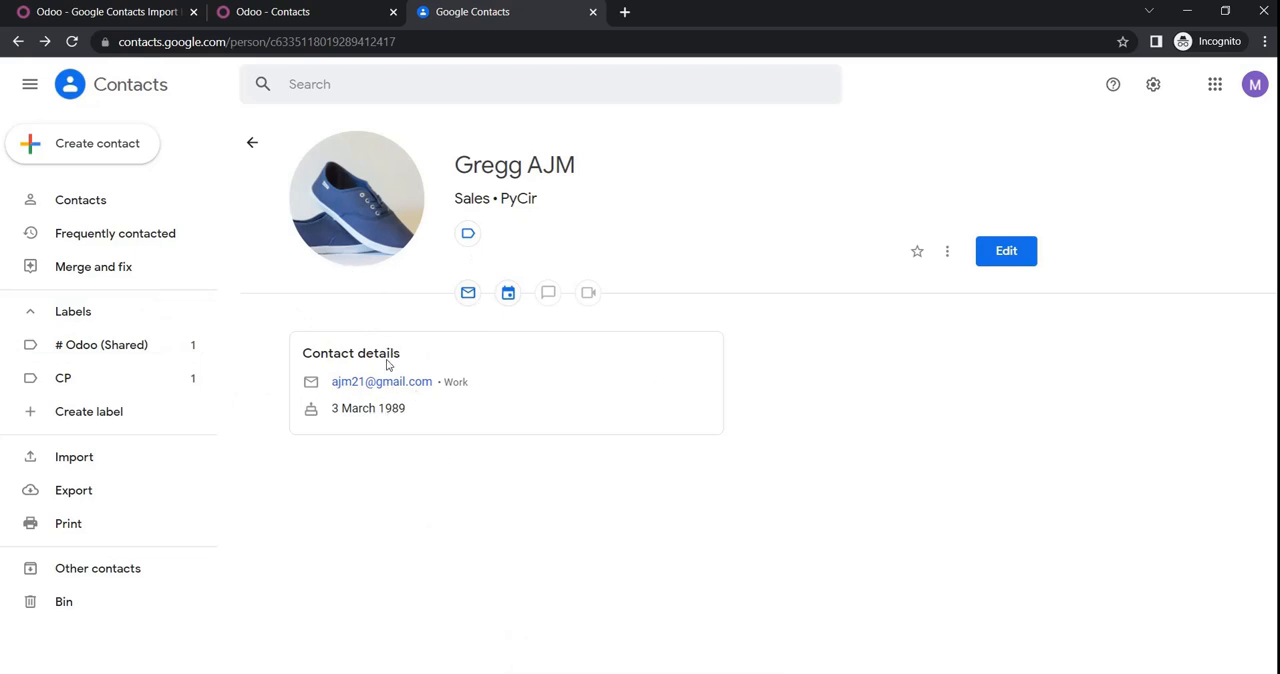
Step: Switch to Odoo and sync contacts from the Connector form with Import enabled and the To Date set to 05/25/2022 23:32:03
click(148, 18)
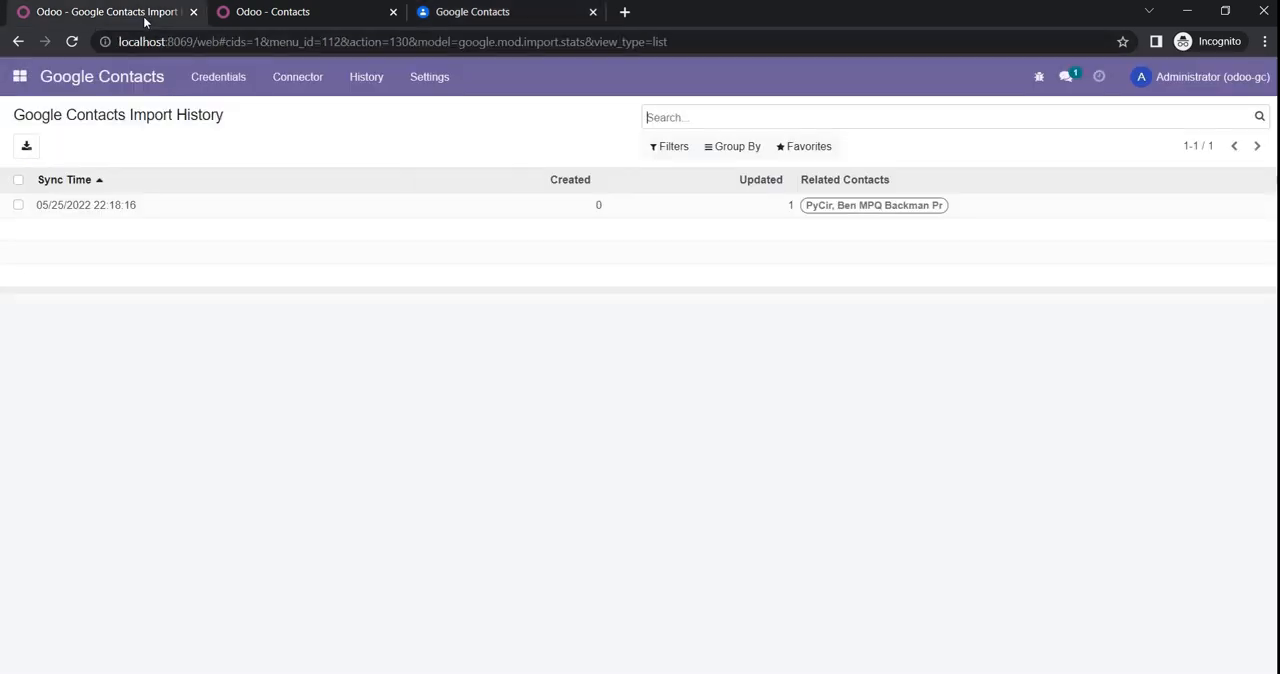
click(300, 16)
click(128, 14)
click(305, 85)
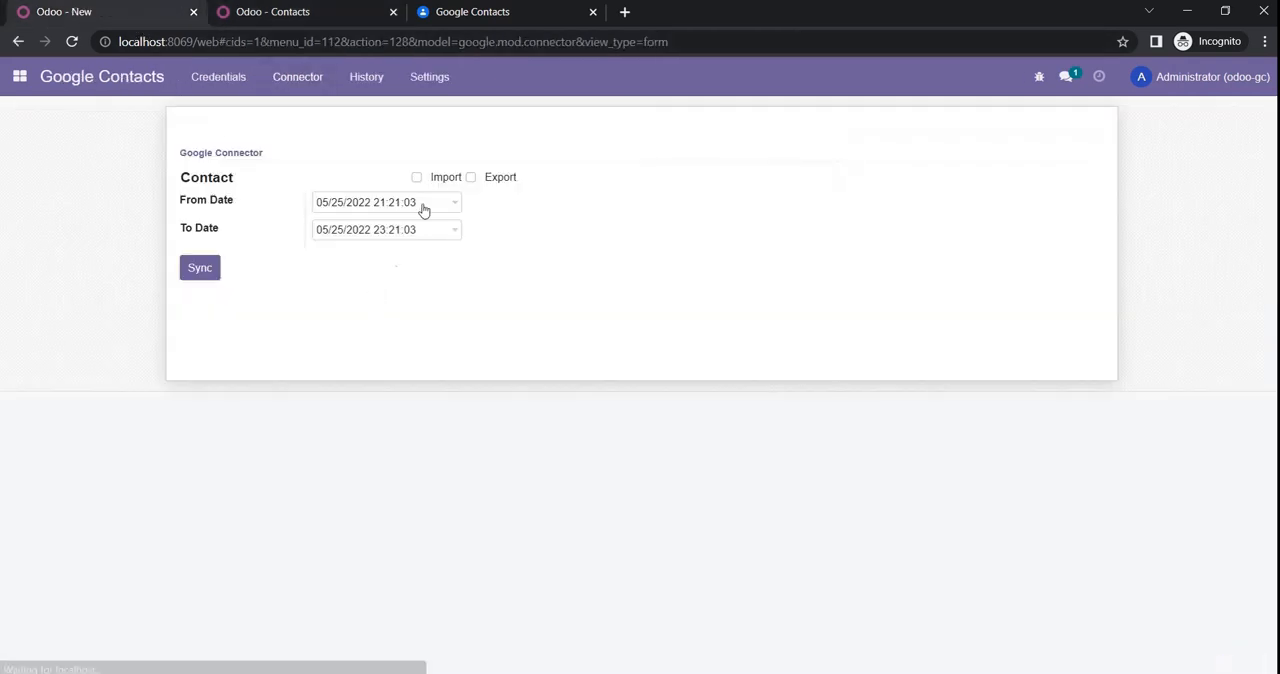
click(417, 177)
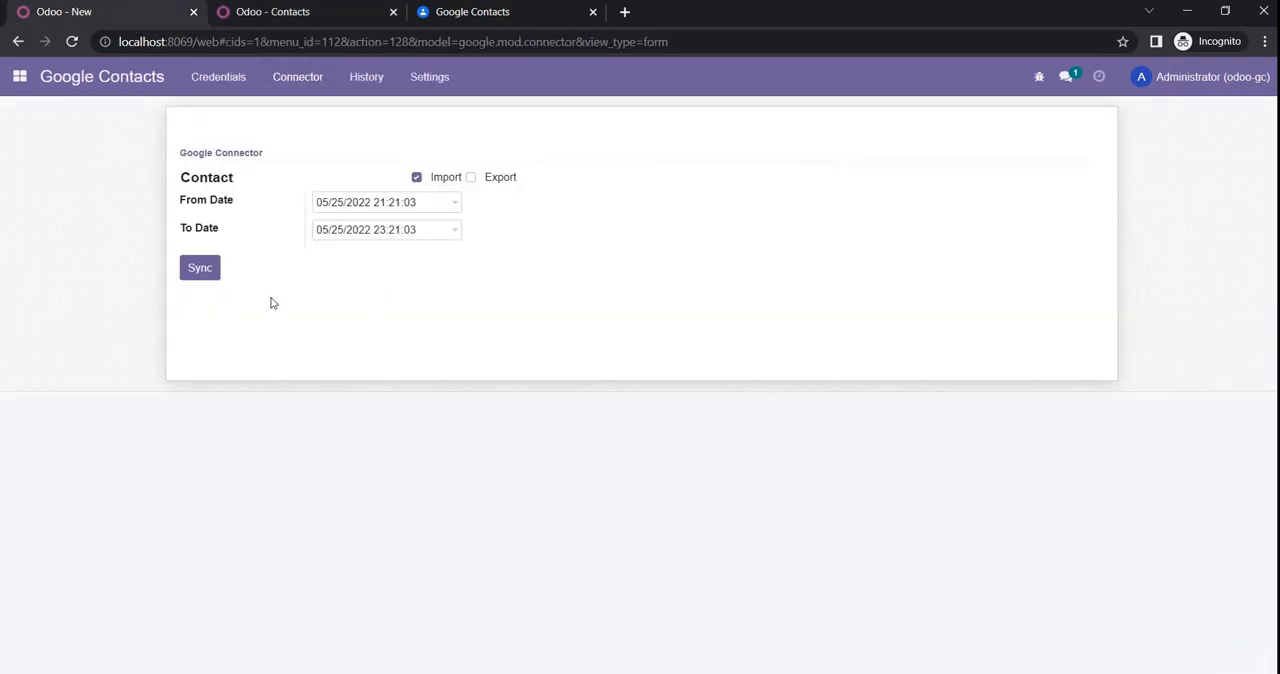
click(446, 208)
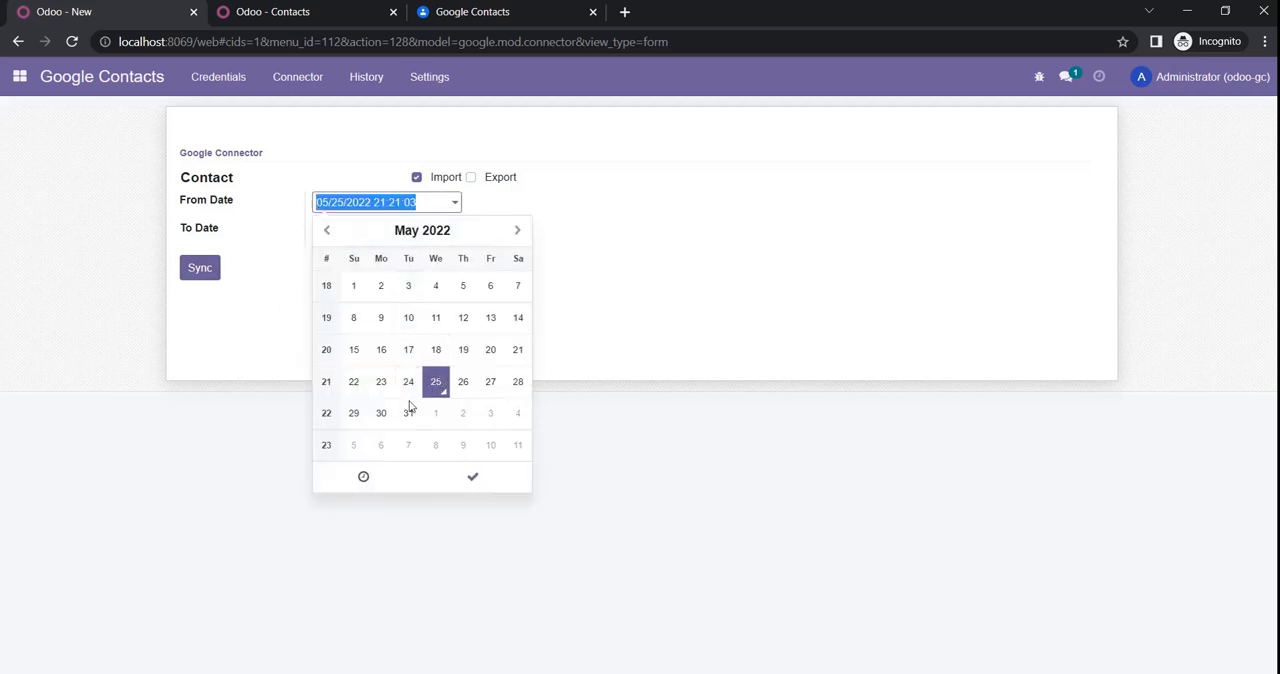
click(473, 477)
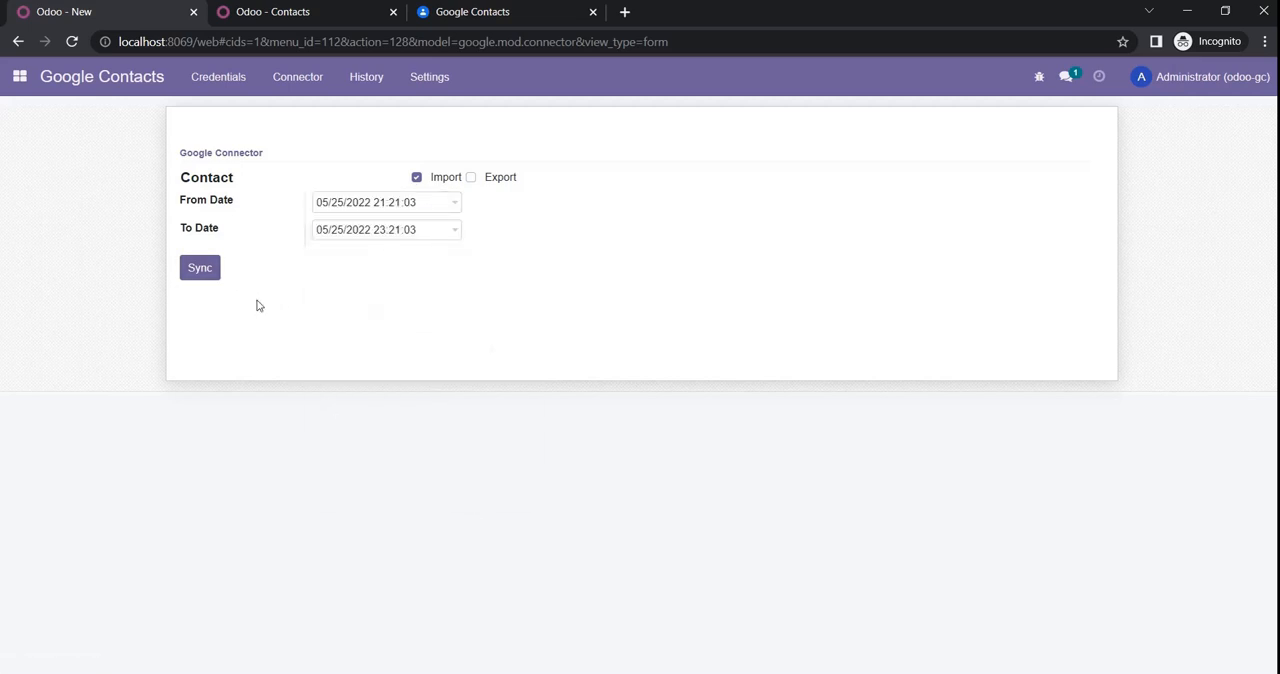
click(208, 270)
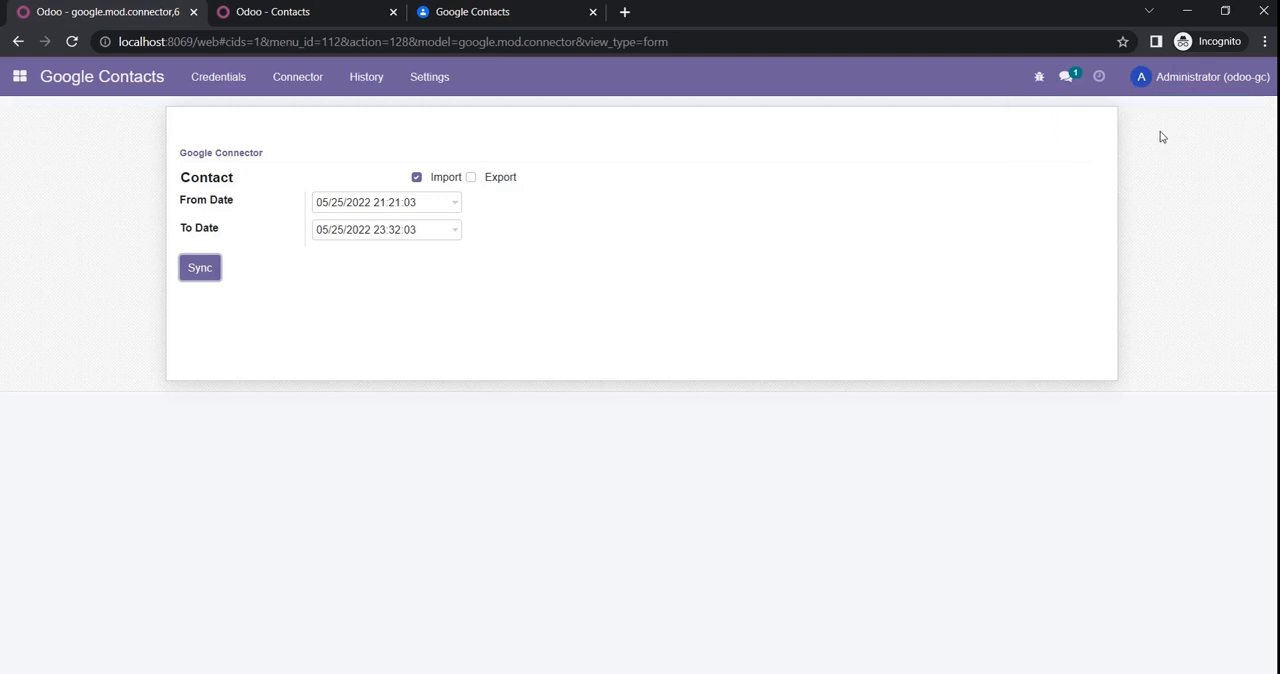
Step: Check the Google Contacts import history for the latest sync, and reload the Odoo contacts list to inspect the imported contact
click(376, 88)
click(400, 118)
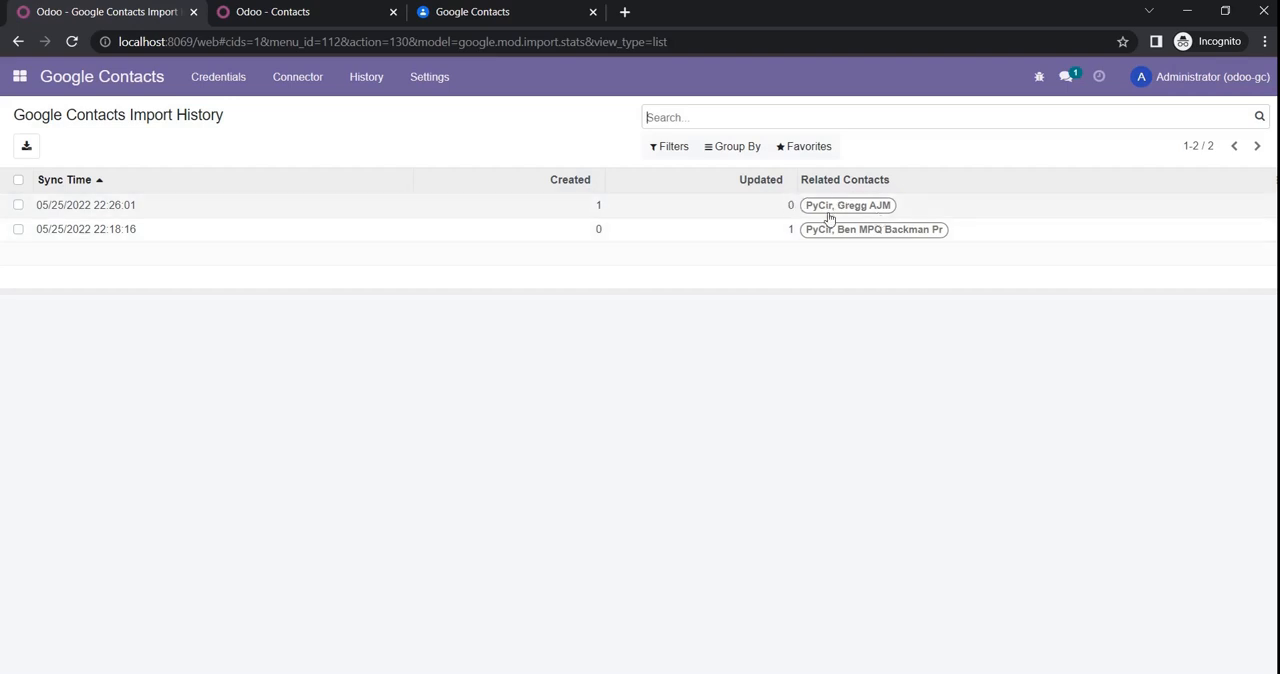
click(272, 12)
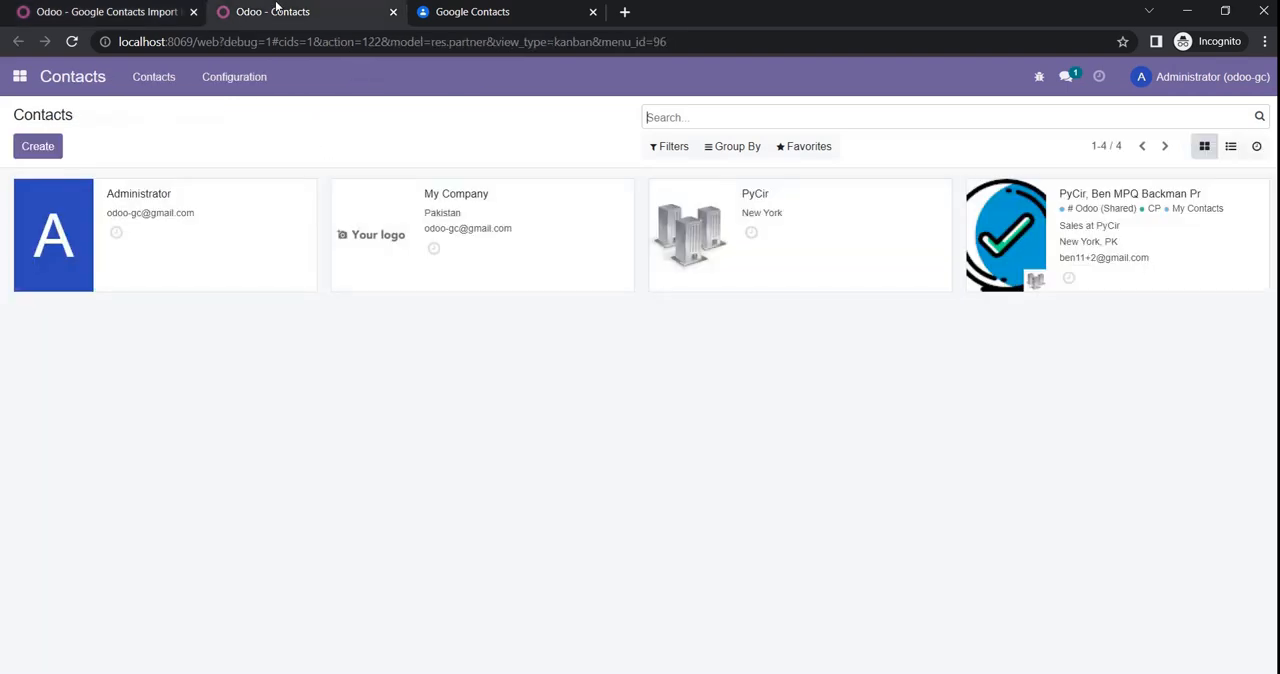
click(73, 42)
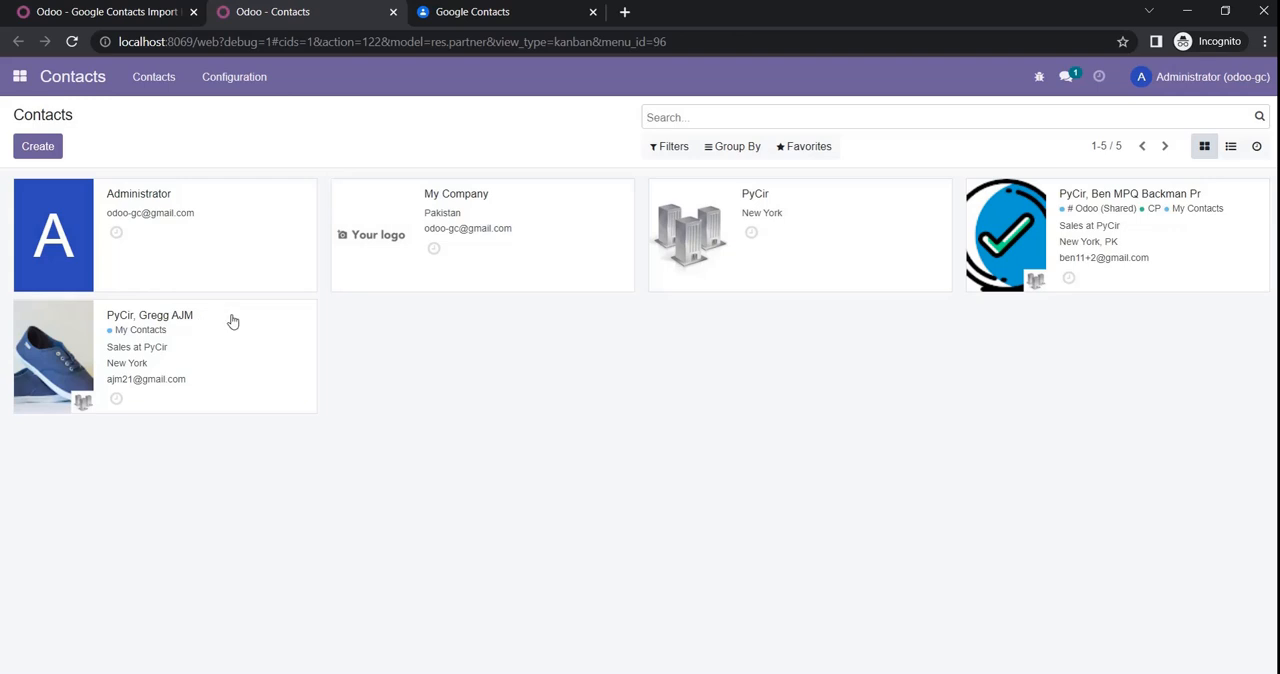
Step: Open the Google Contacts CronJob settings and review the automatic import and export options
click(92, 13)
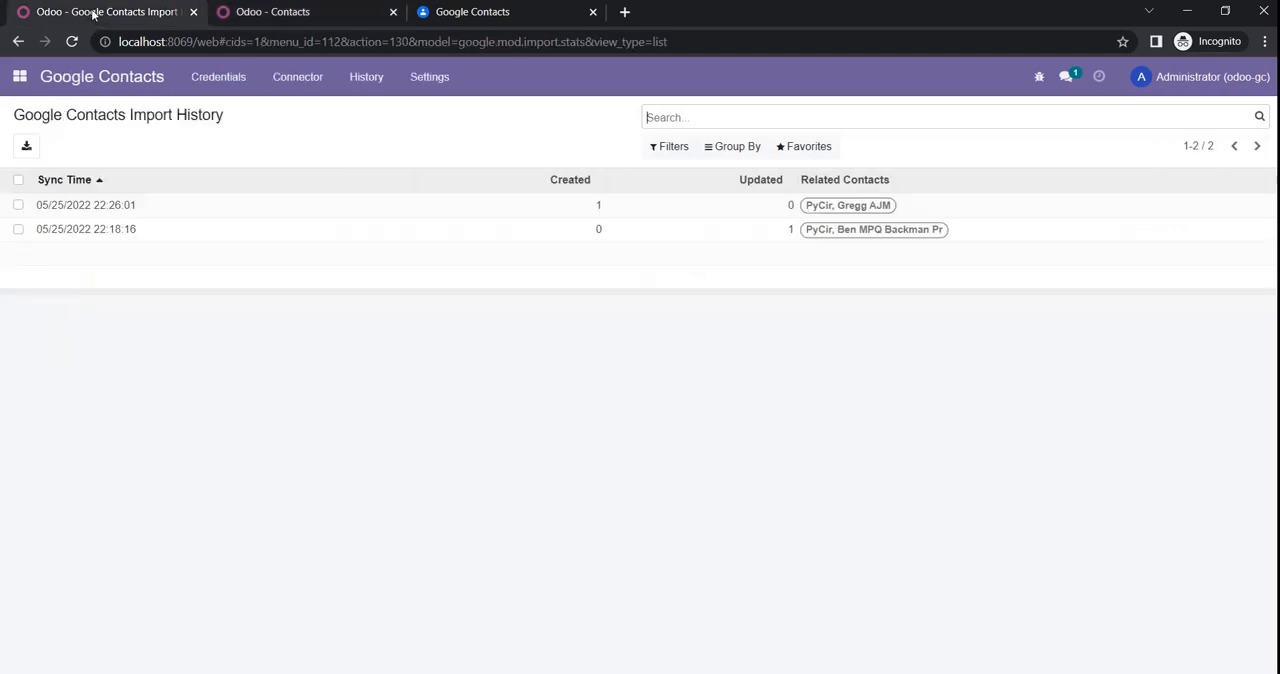
click(276, 89)
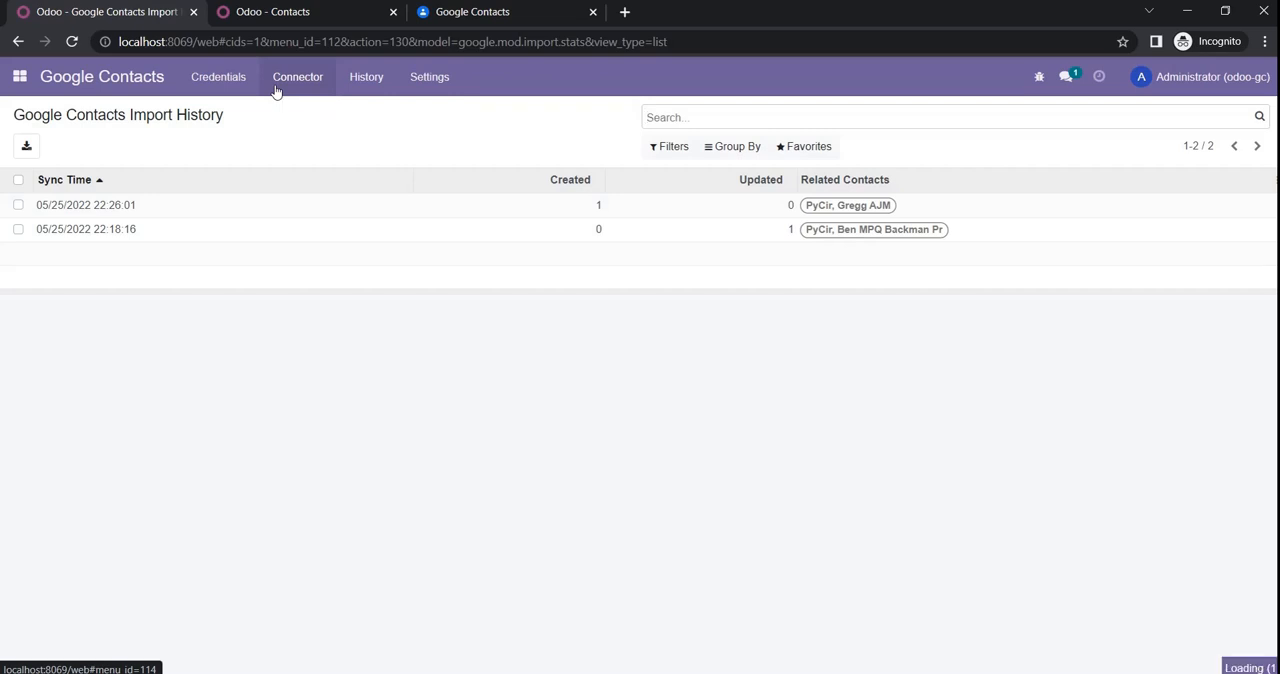
click(424, 76)
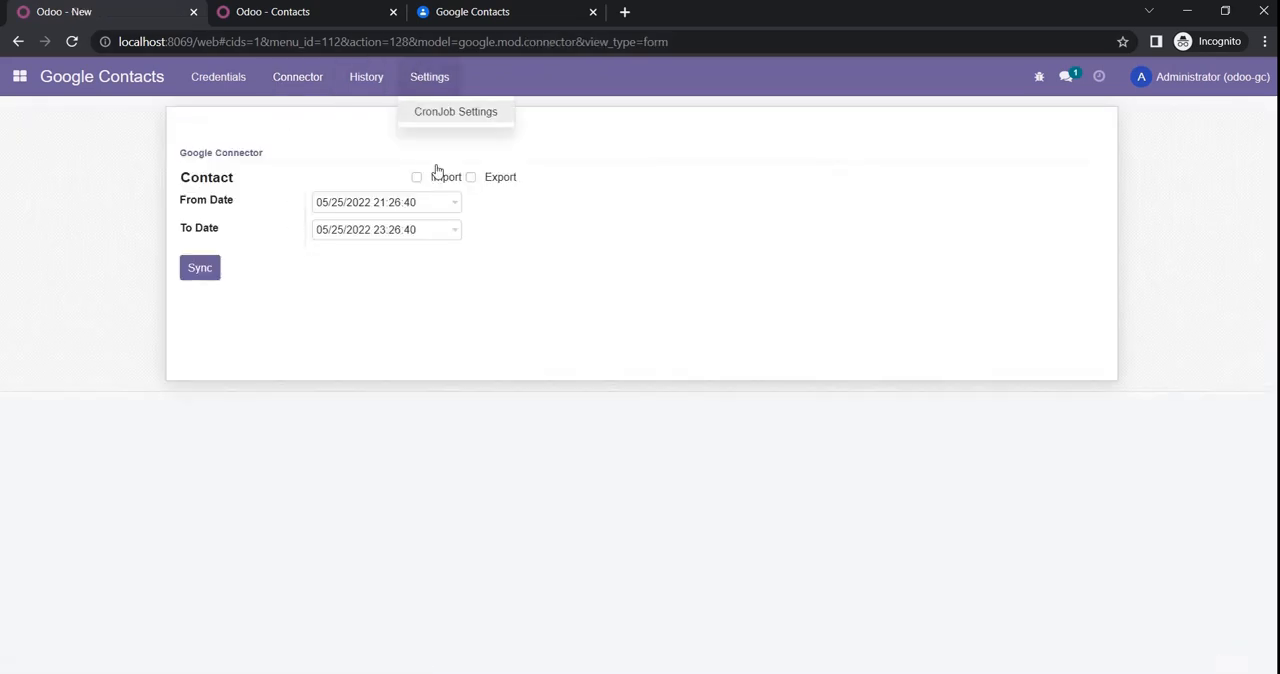
click(443, 120)
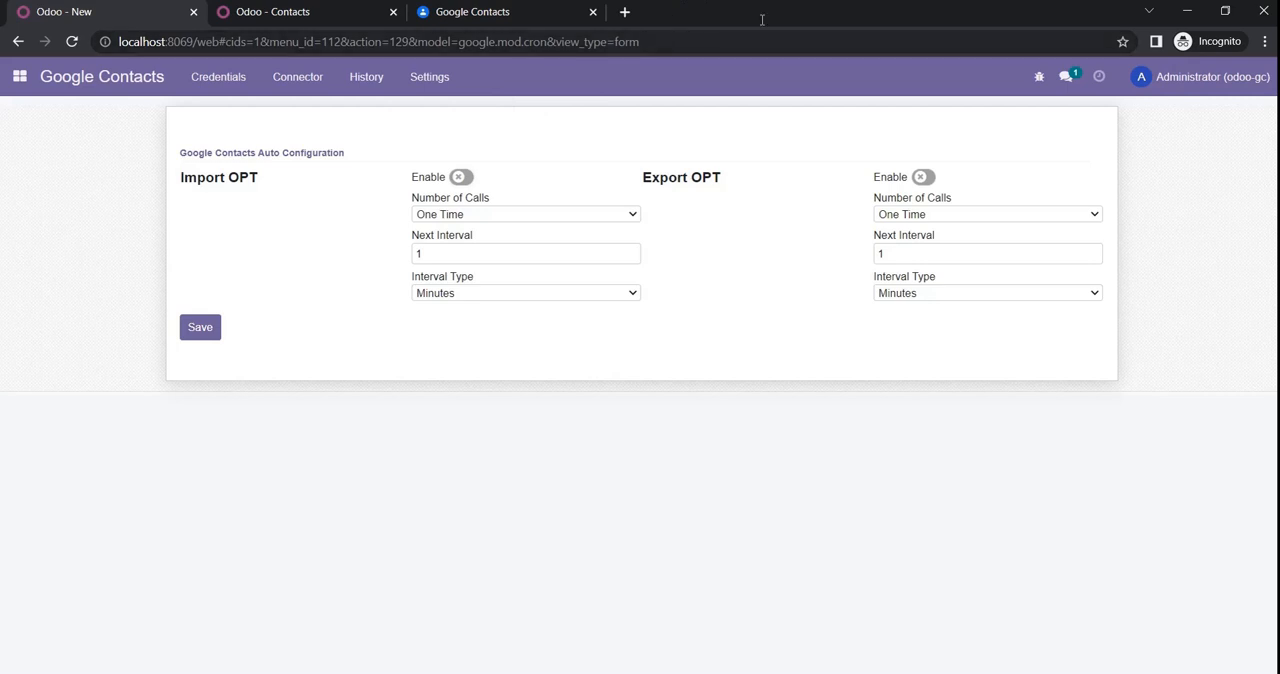
Step: Open the Odoo contact tagged # Odoo (Shared) and CP, check its Auto Sync option, and start editing the record
click(340, 20)
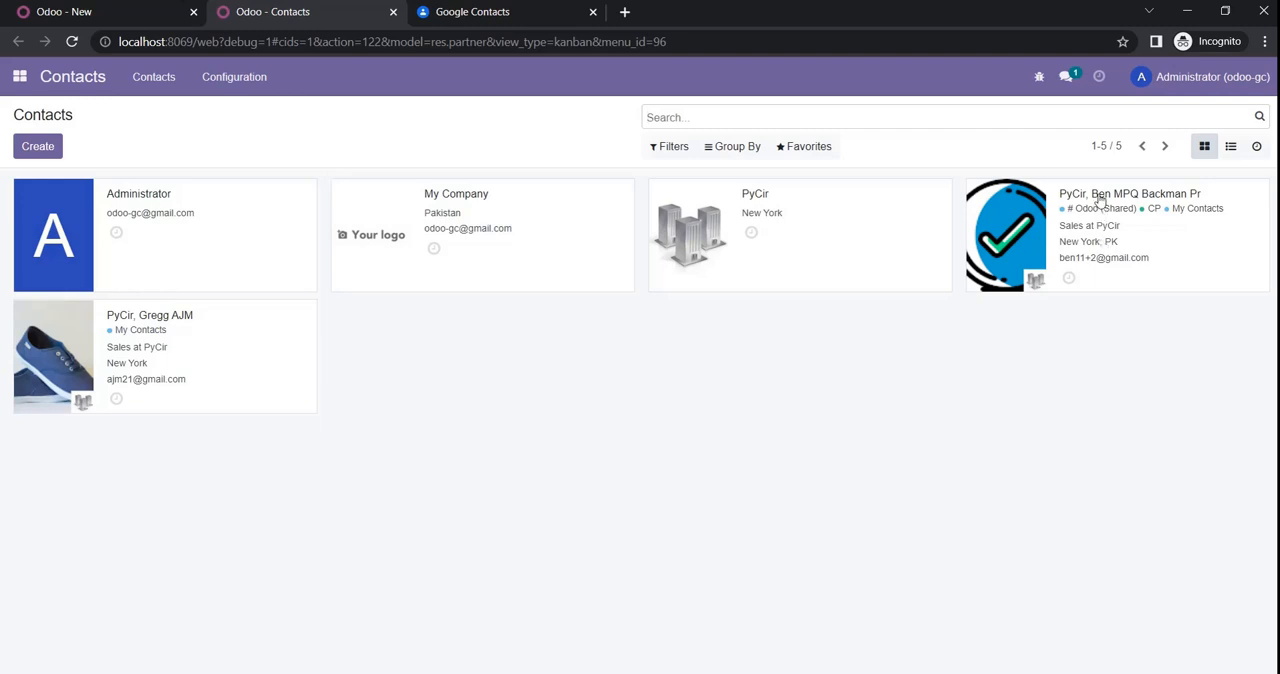
click(1101, 200)
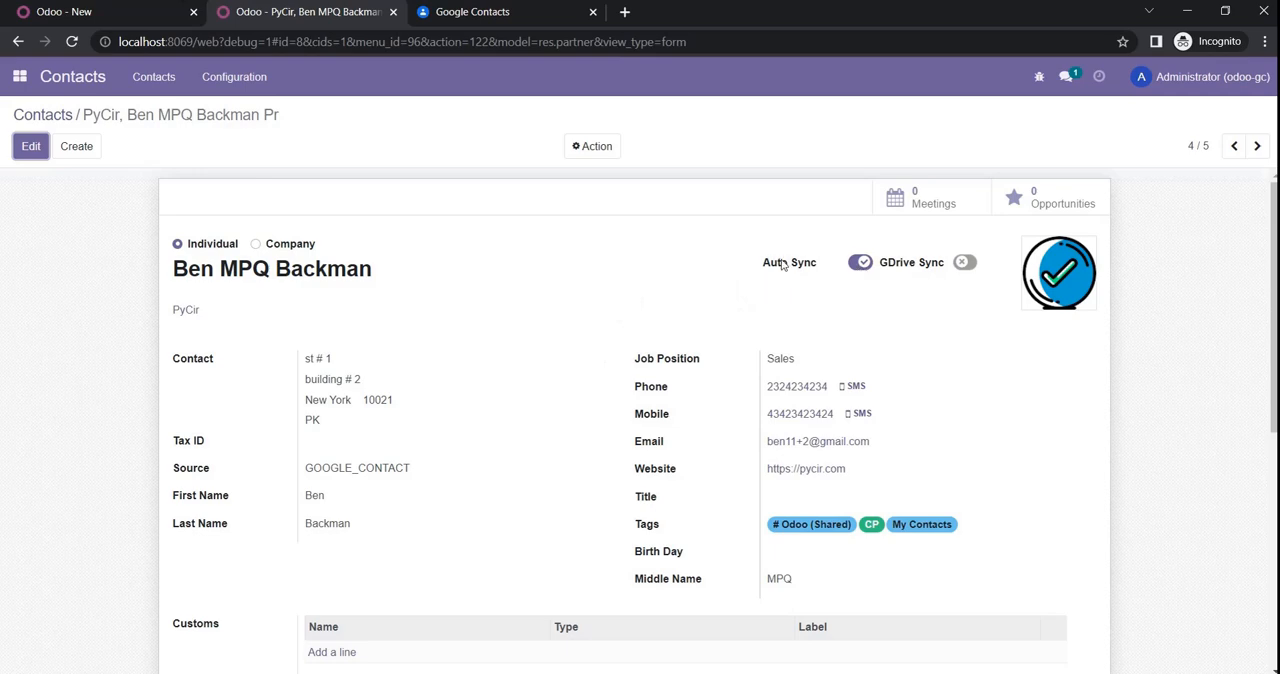
mouse_move(818, 273)
click(27, 150)
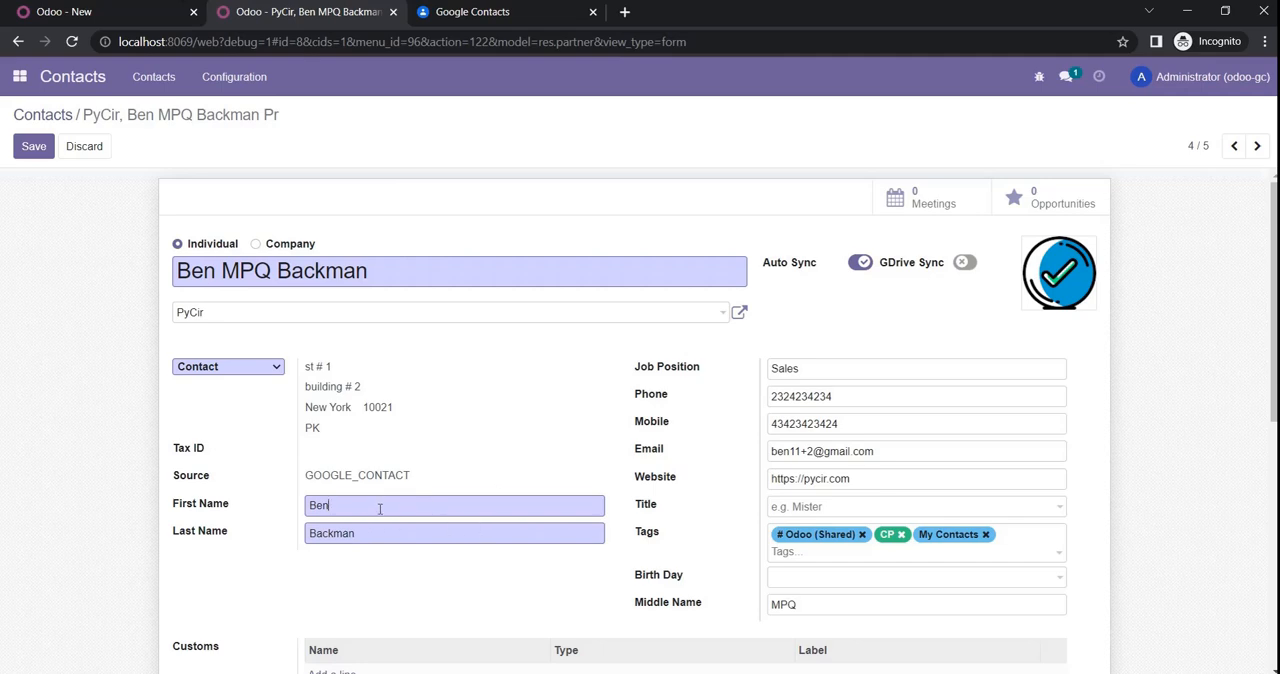
Step: Add a second n to the contact's first name and replace the last name with a new one
text(n)
click(391, 531)
key(BackSpace)
key(BackSpace)
key(BackSpace)
key(BackSpace)
key(BackSpace)
key(BackSpace)
key(BackSpace)
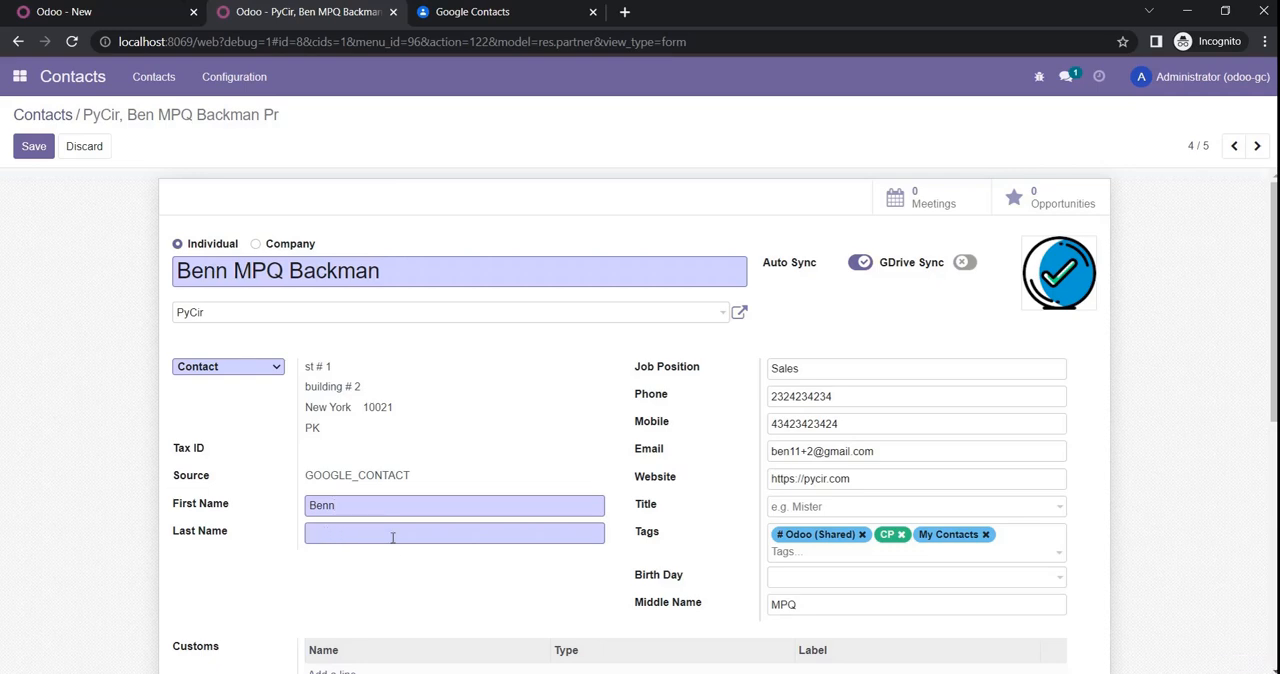
text(John)
Step: Set the contact's Job Position to MD
double_click(818, 367)
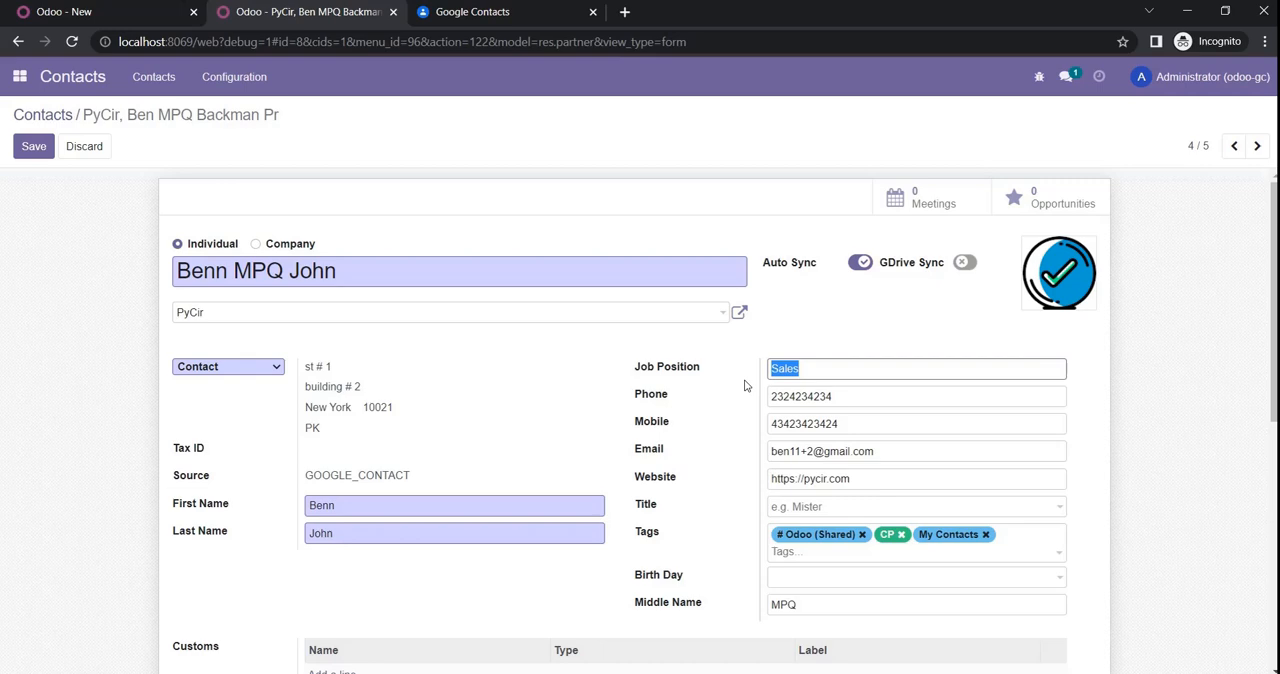
text(MS)
key(BackSpace)
text(D)
Step: Add a custom line to the contact with type Email and label Home
scroll(550, 466, down, 3)
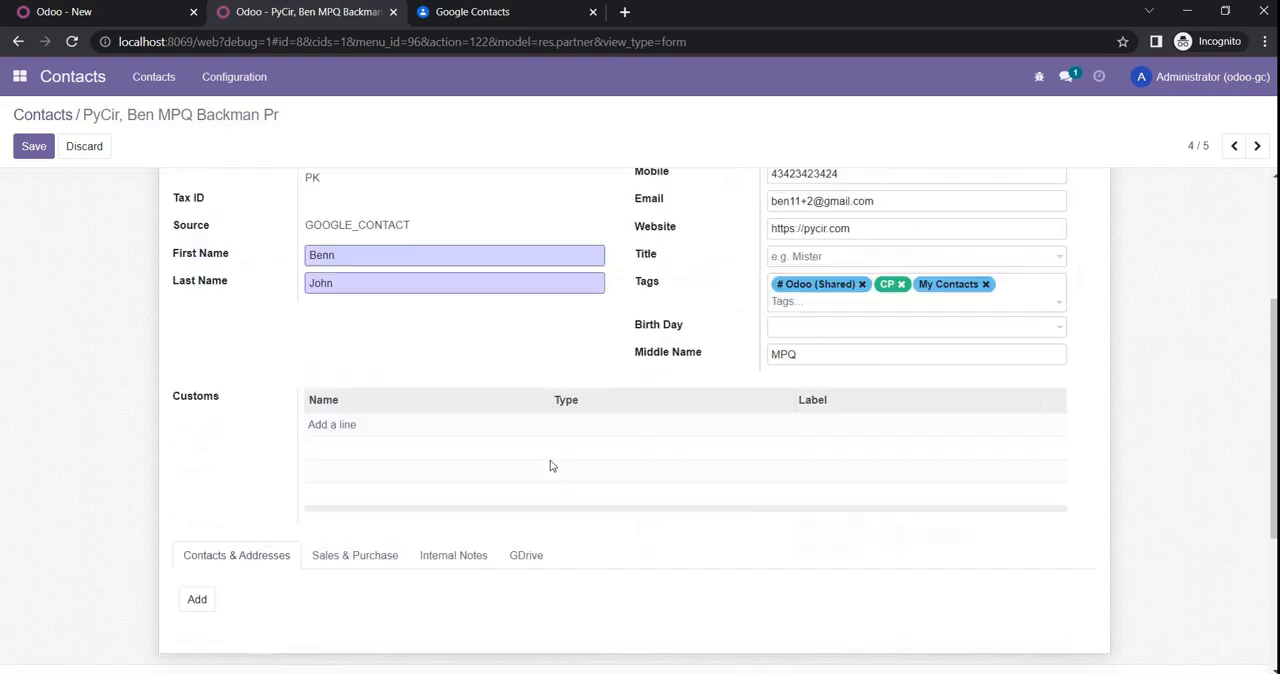
click(328, 425)
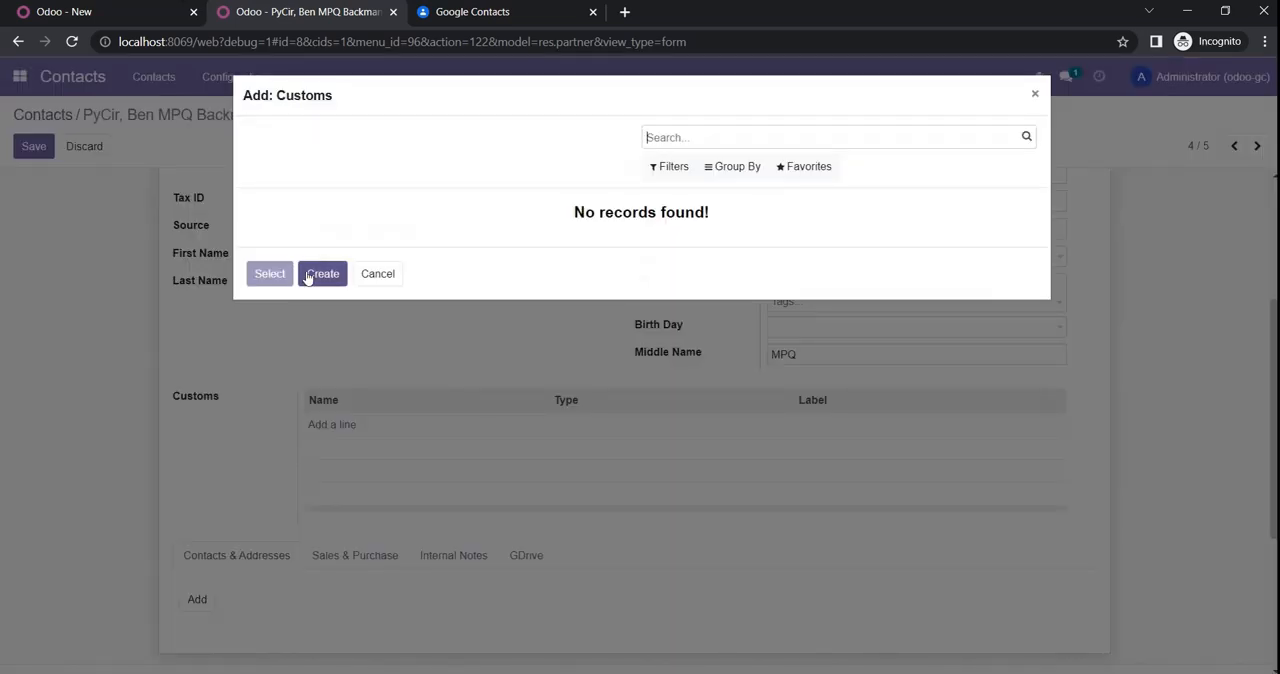
click(318, 274)
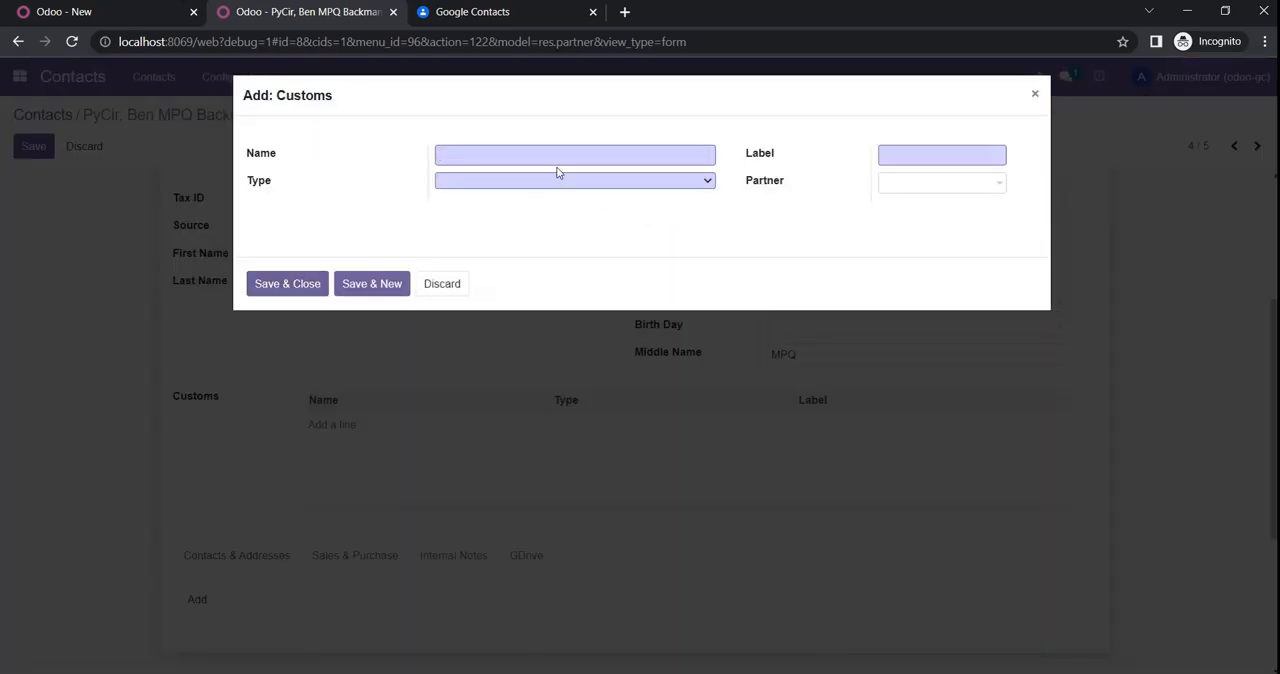
click(560, 177)
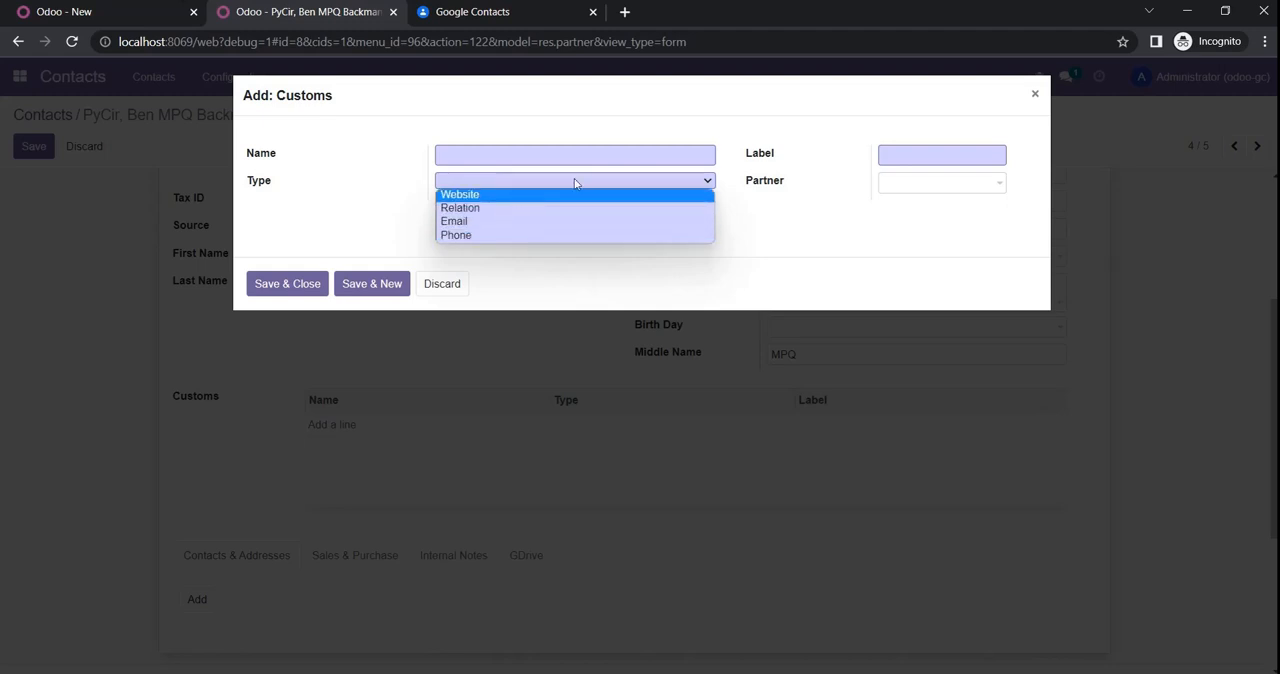
click(466, 220)
click(512, 161)
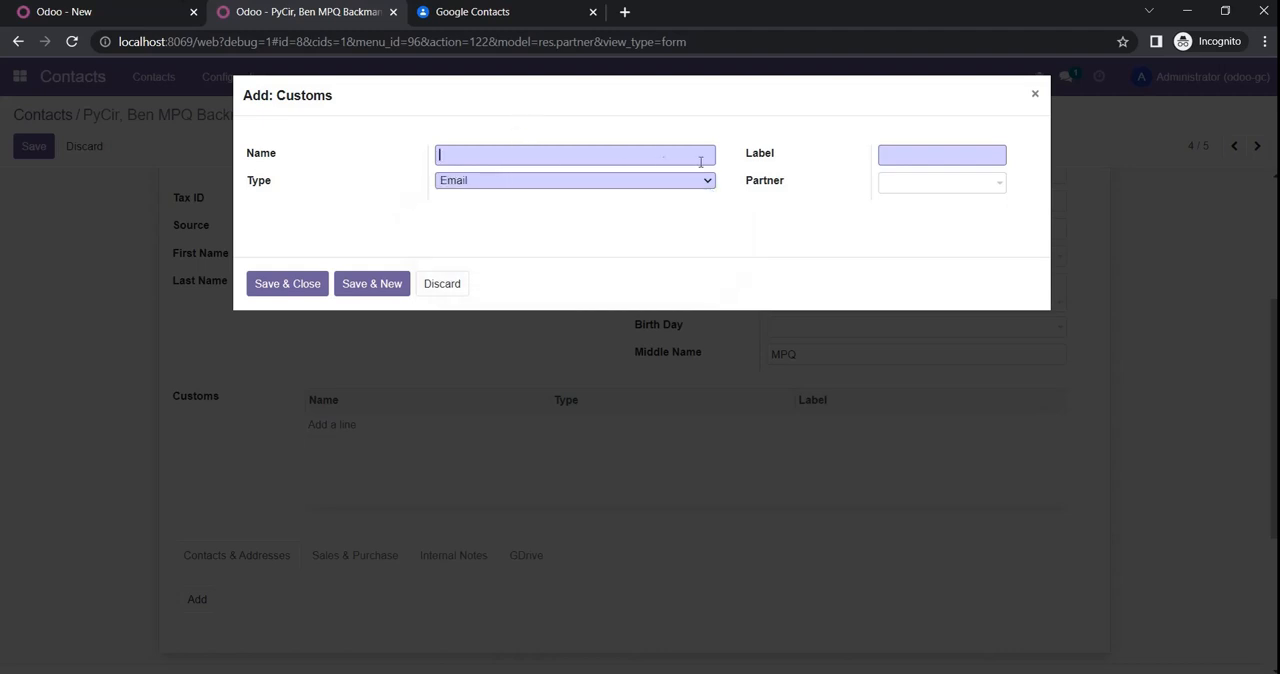
click(920, 149)
text(Home)
Step: Enter the contact's home email address as the custom entry's name, then save and close the entry
click(564, 156)
text(job)
key(BackSpace)
key(BackSpace)
text(o)
key(BackSpace)
click(287, 285)
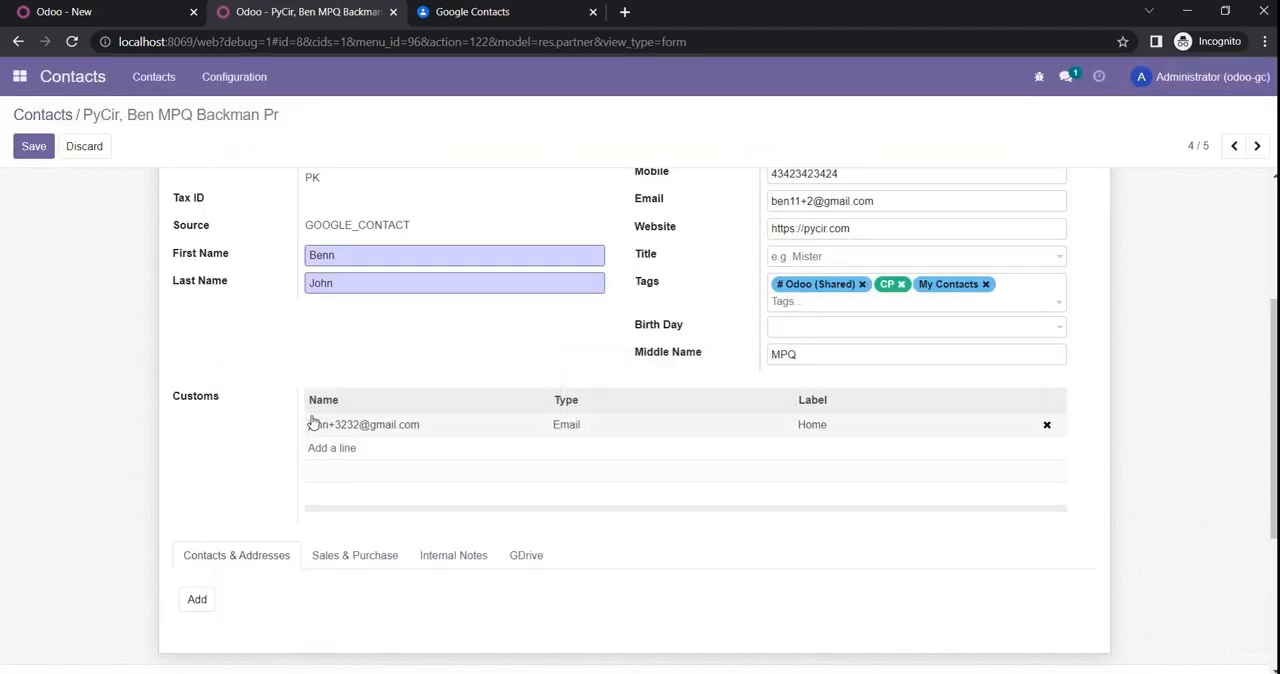
Step: Save the edited contact and review its record down through the Customs table
scroll(391, 338, up, 3)
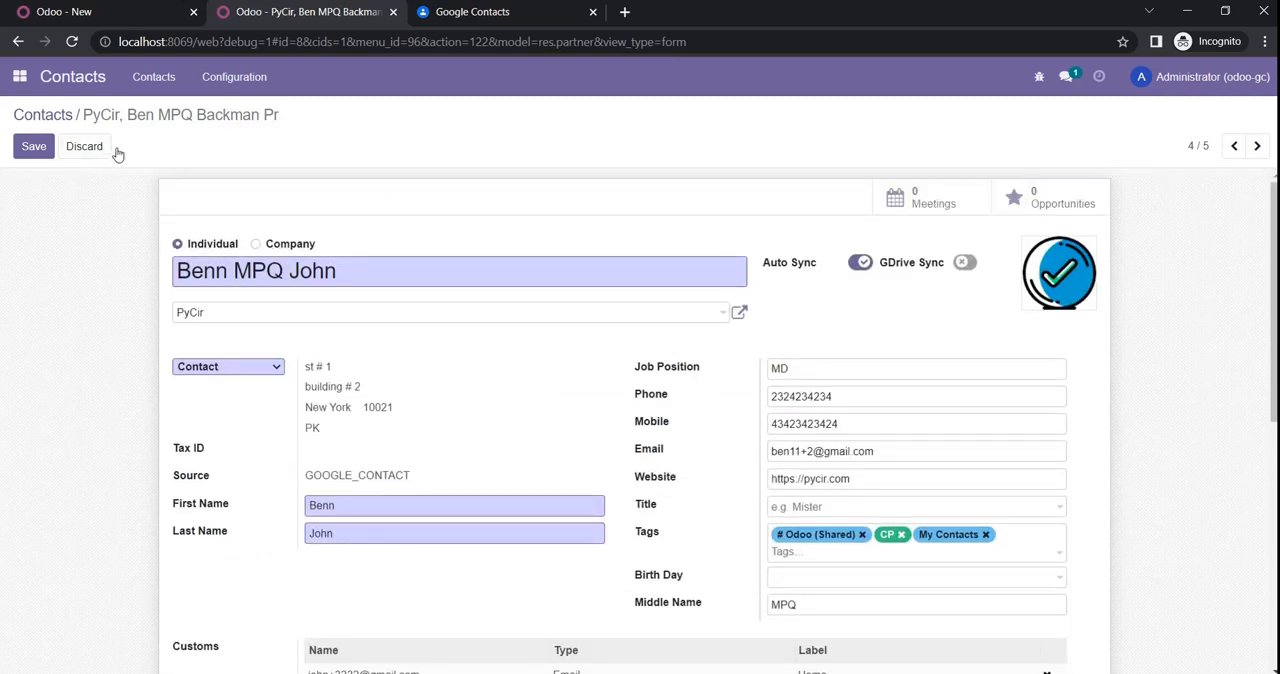
click(35, 155)
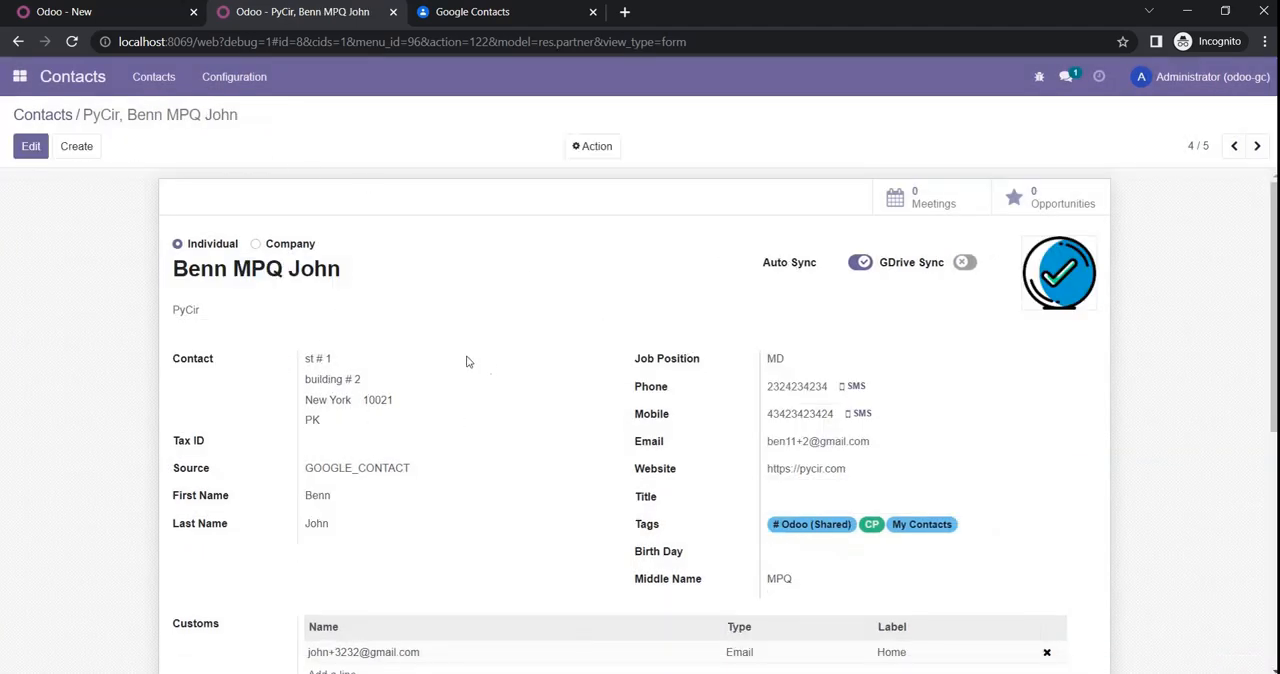
scroll(466, 361, down, 3)
scroll(457, 411, up, 3)
Step: Switch to Google Contacts, reload the contact list, and check the edited contact's full details
click(497, 11)
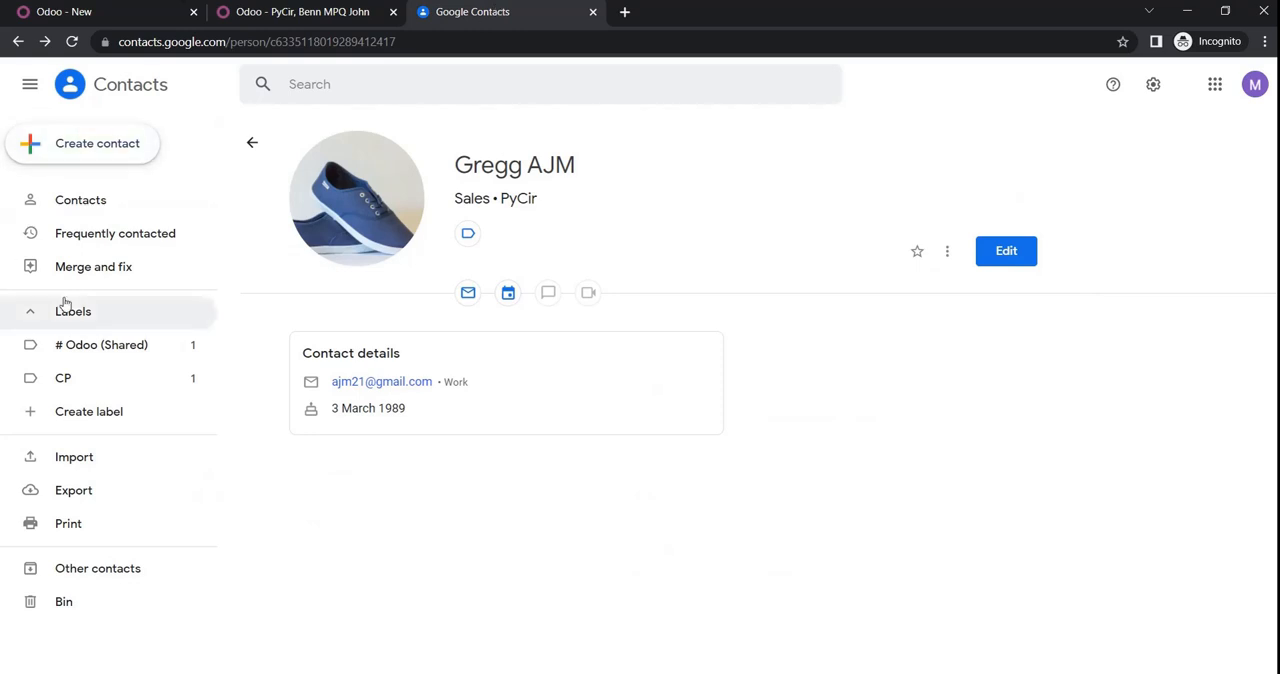
click(86, 211)
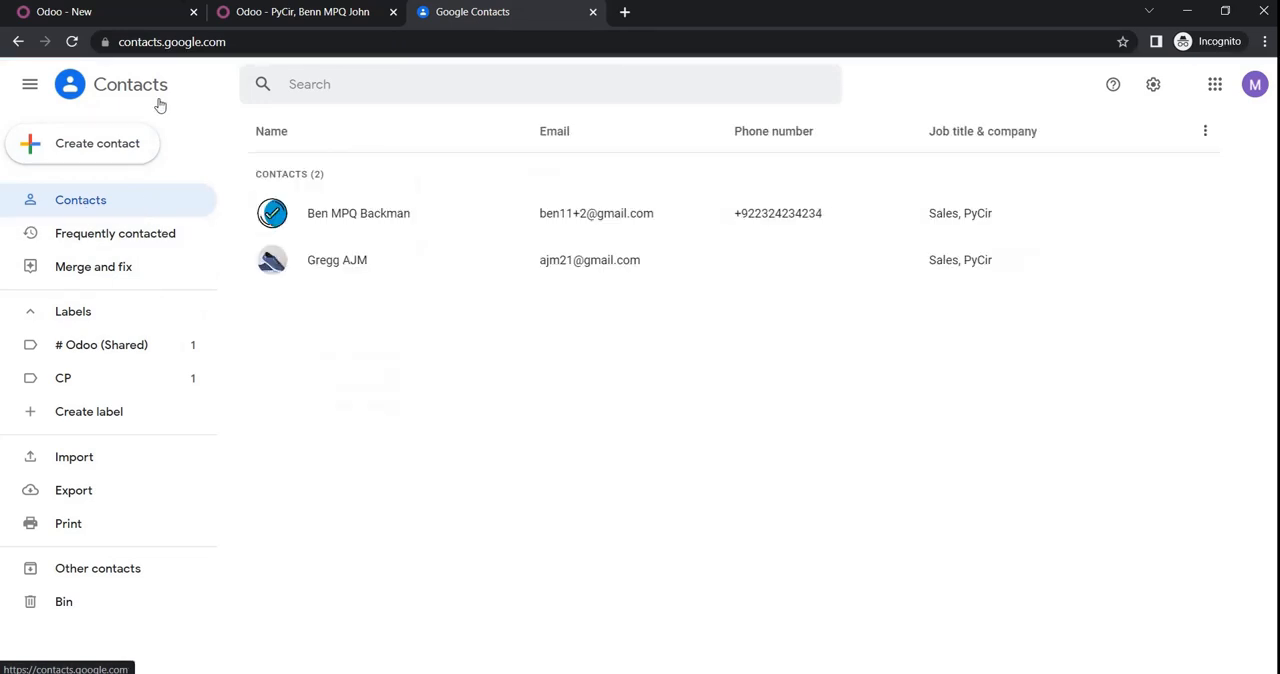
click(71, 41)
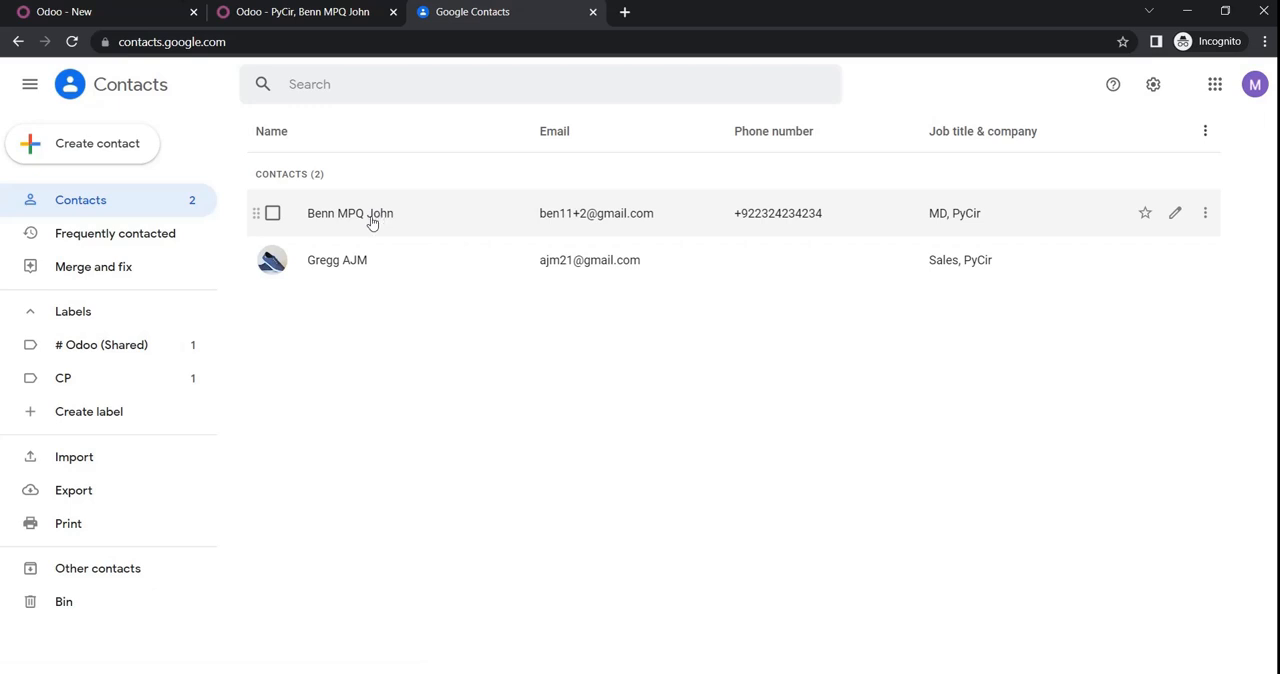
click(317, 221)
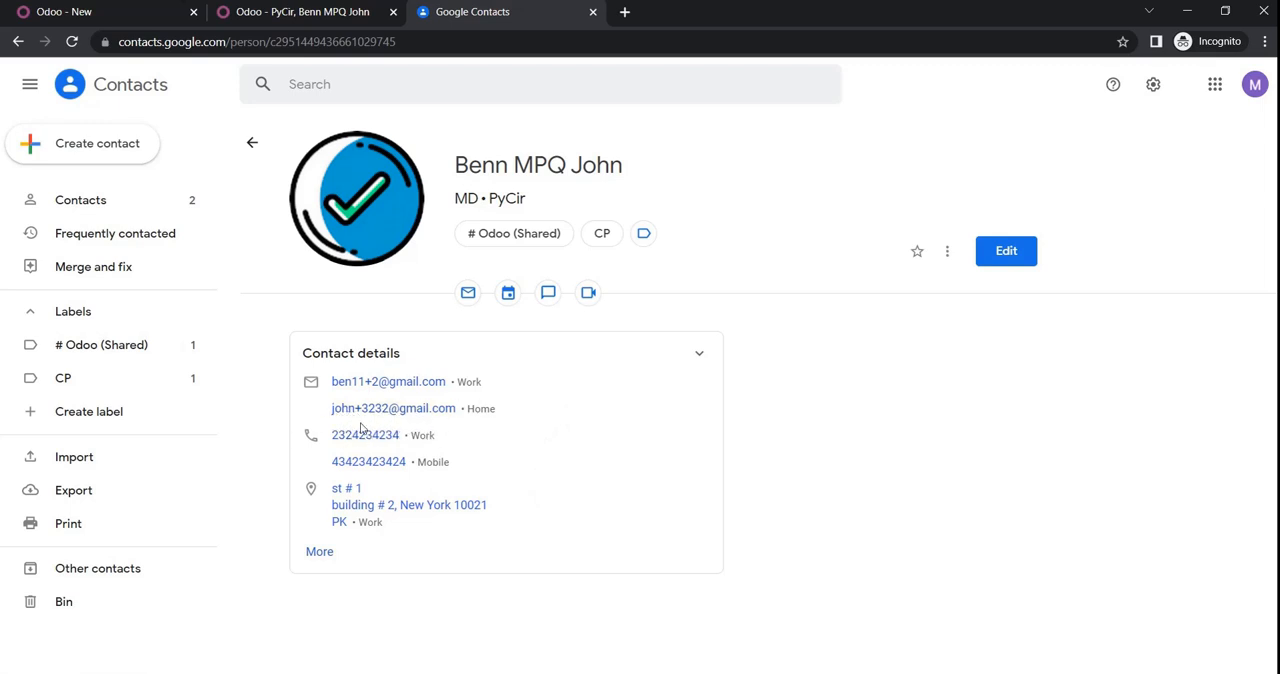
click(318, 552)
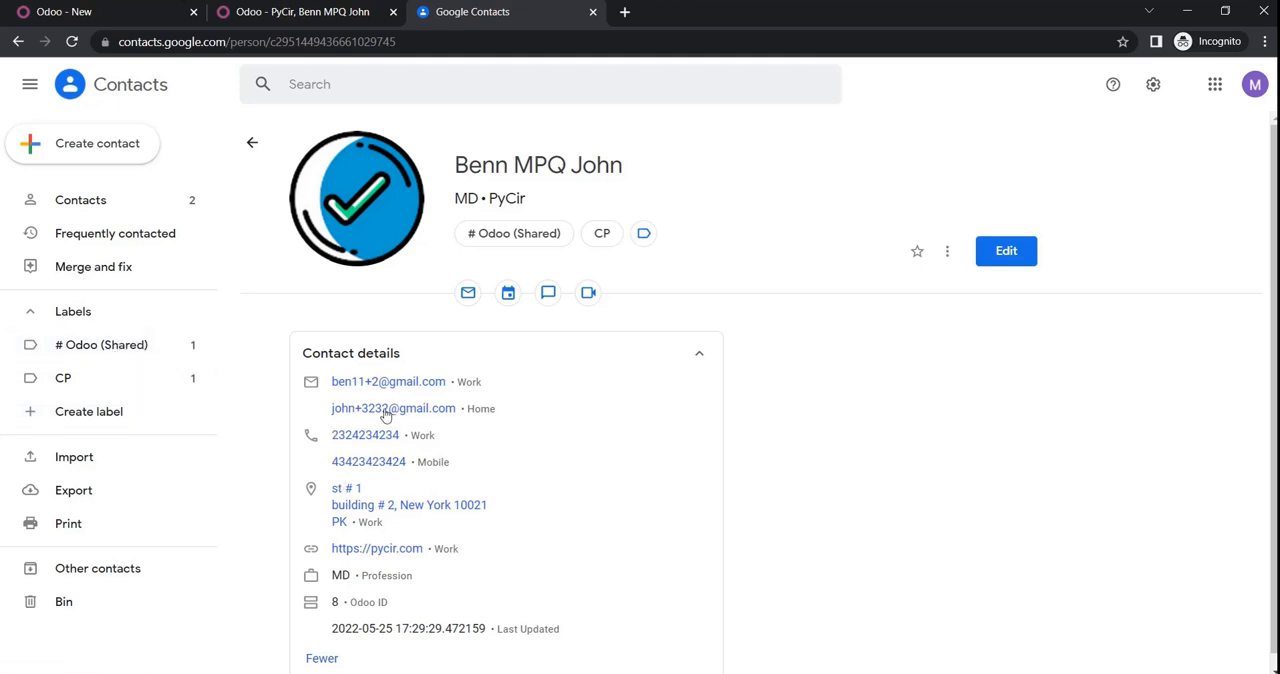
scroll(565, 378, down, 1)
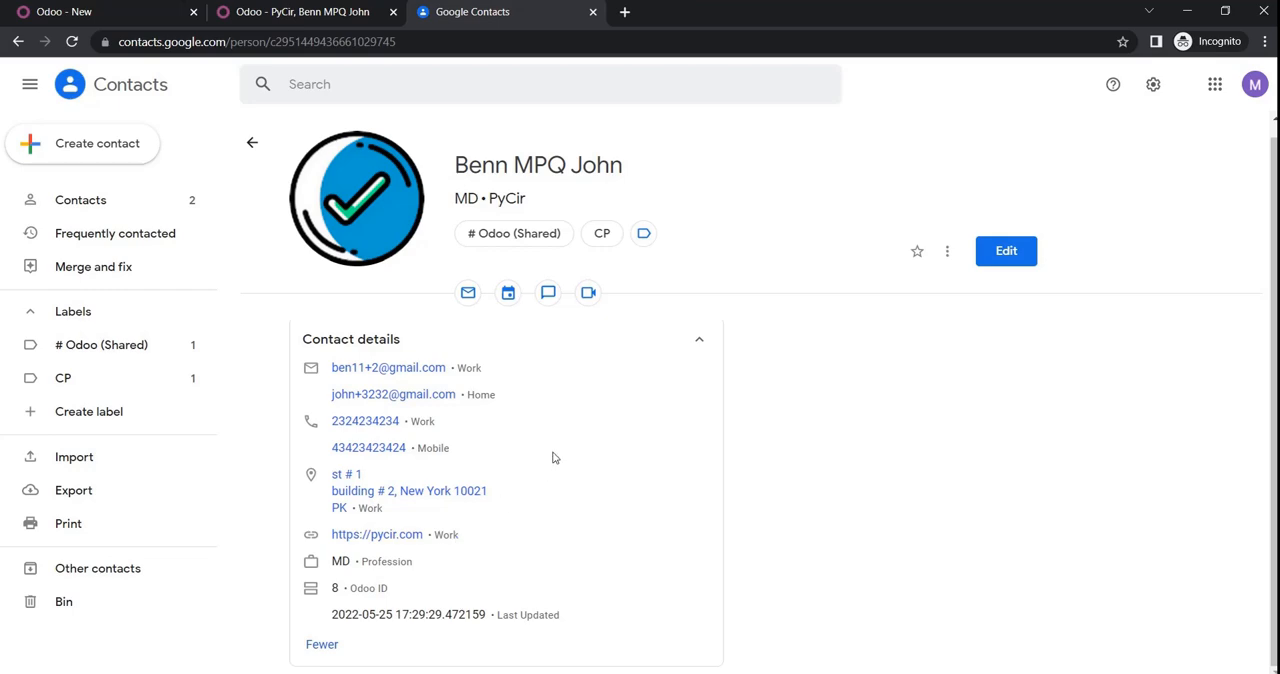
Step: Switch back to Odoo, delete the contact tagged # Odoo (Shared) and CP, and return to the contact list
click(288, 14)
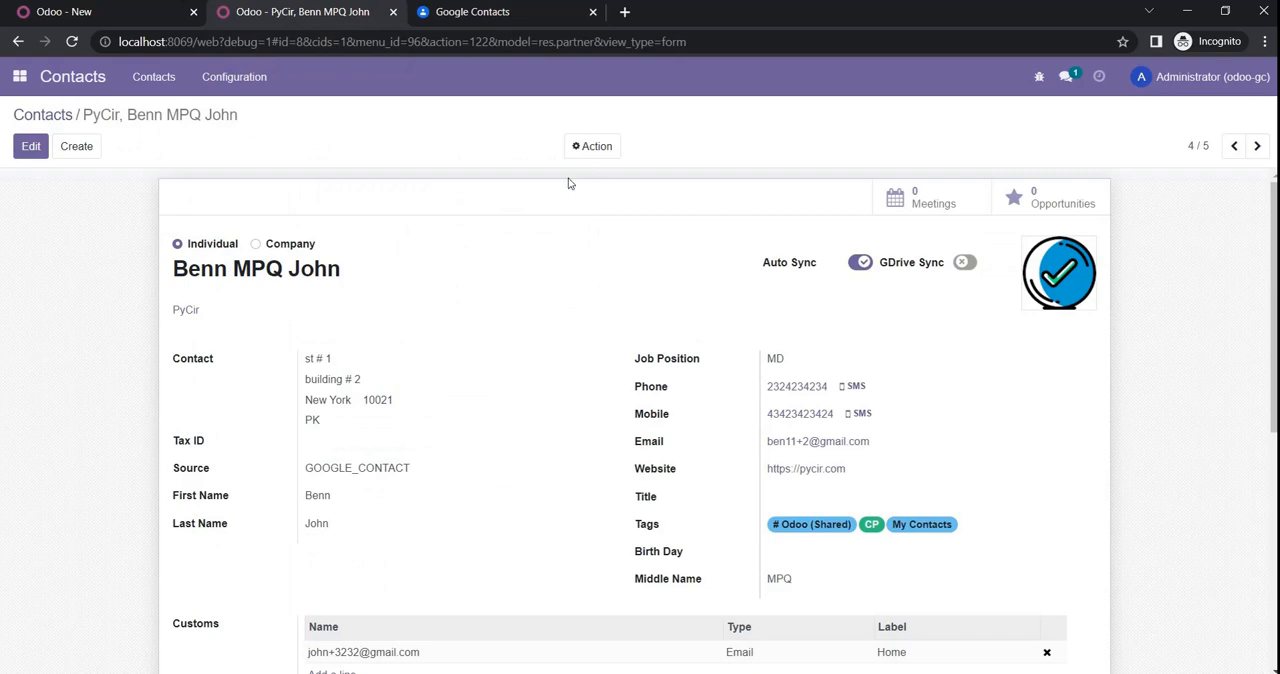
click(588, 148)
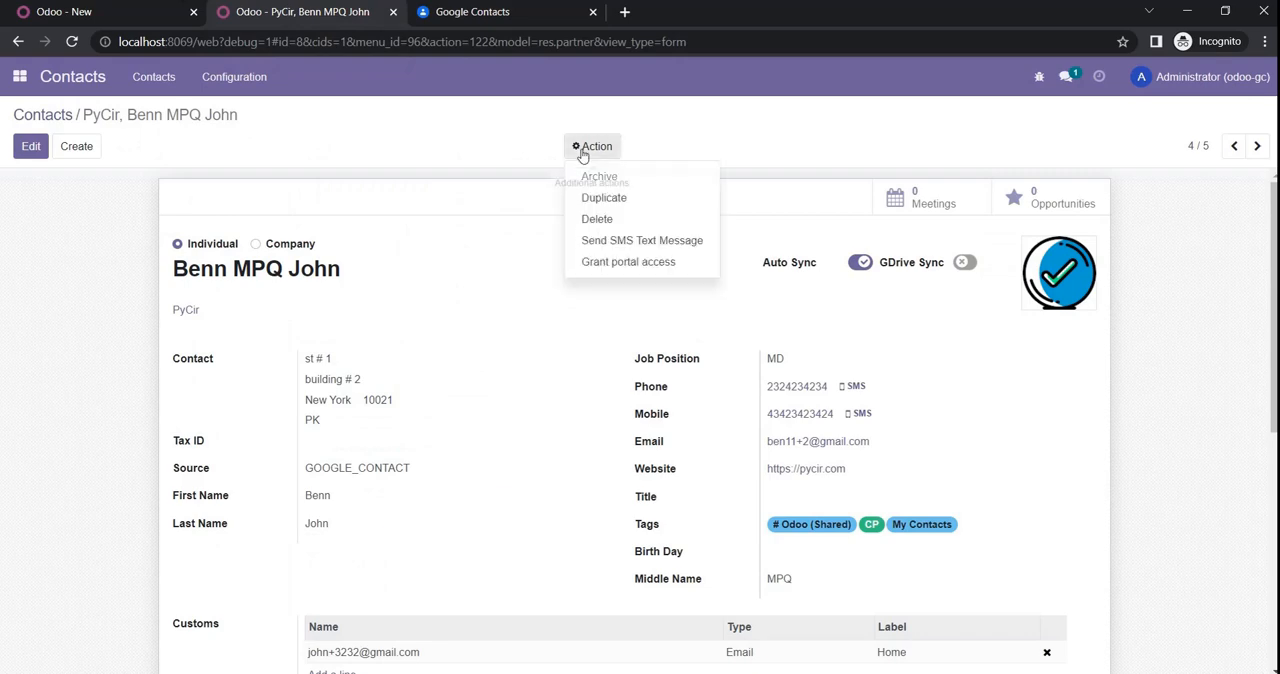
click(598, 219)
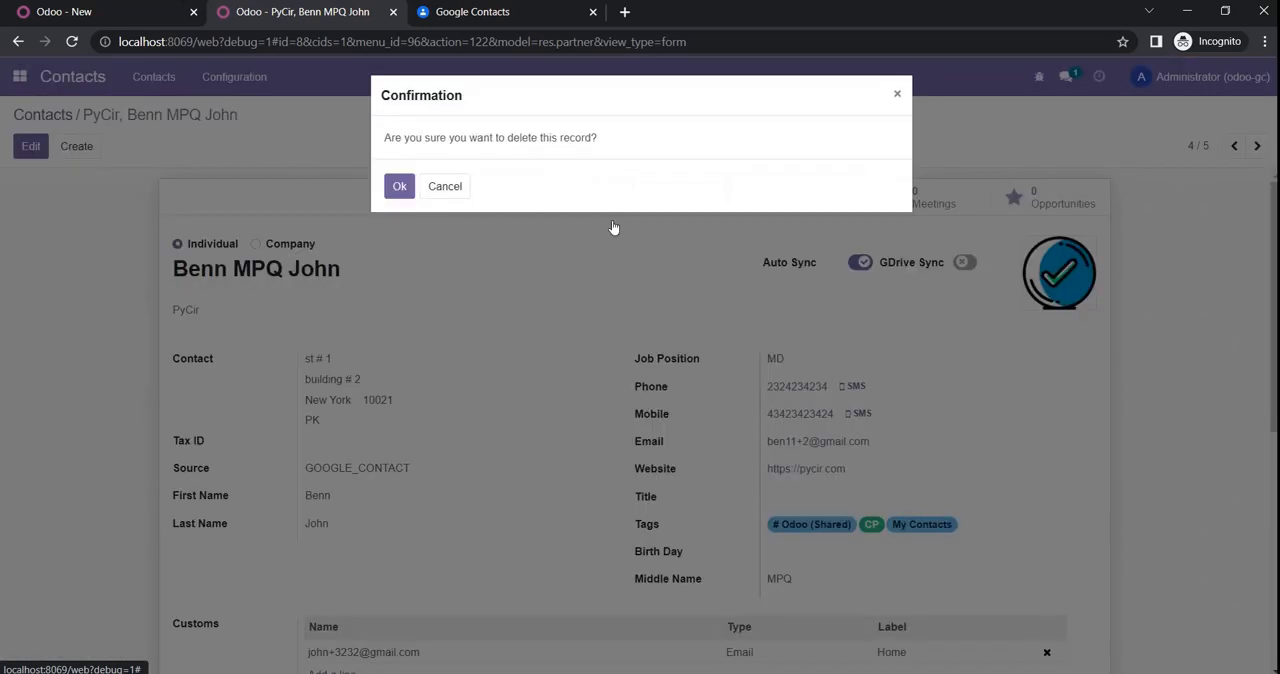
click(399, 187)
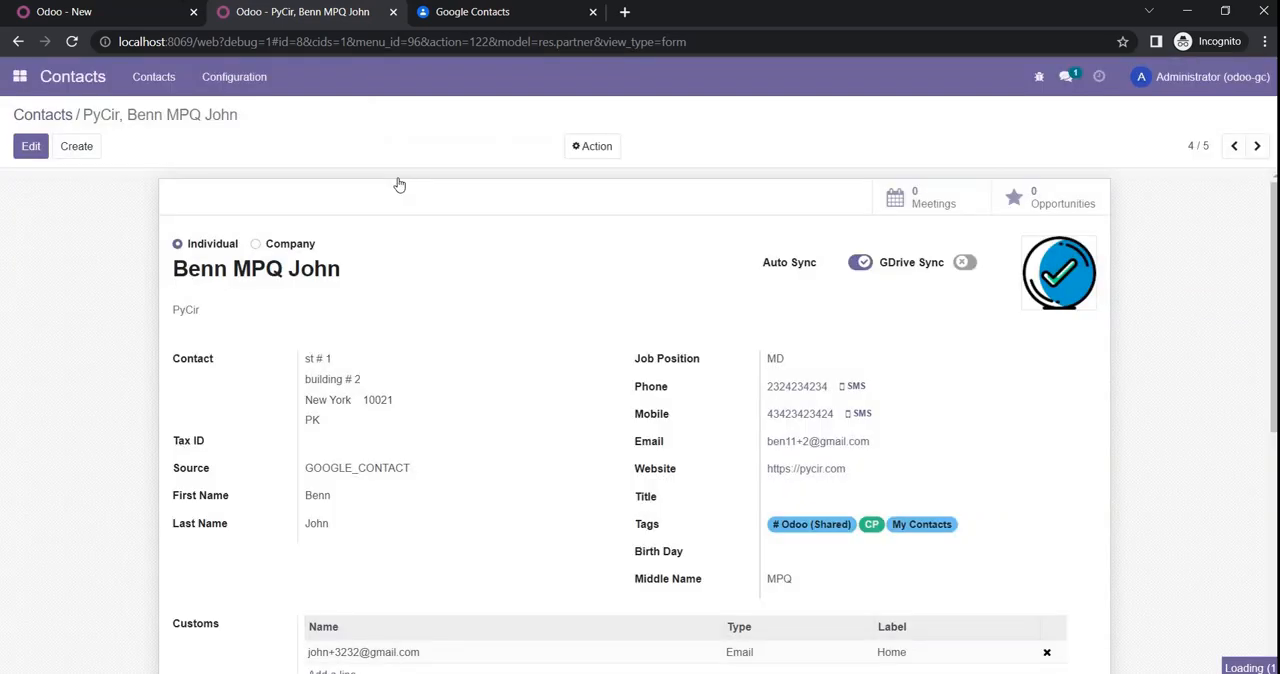
click(53, 116)
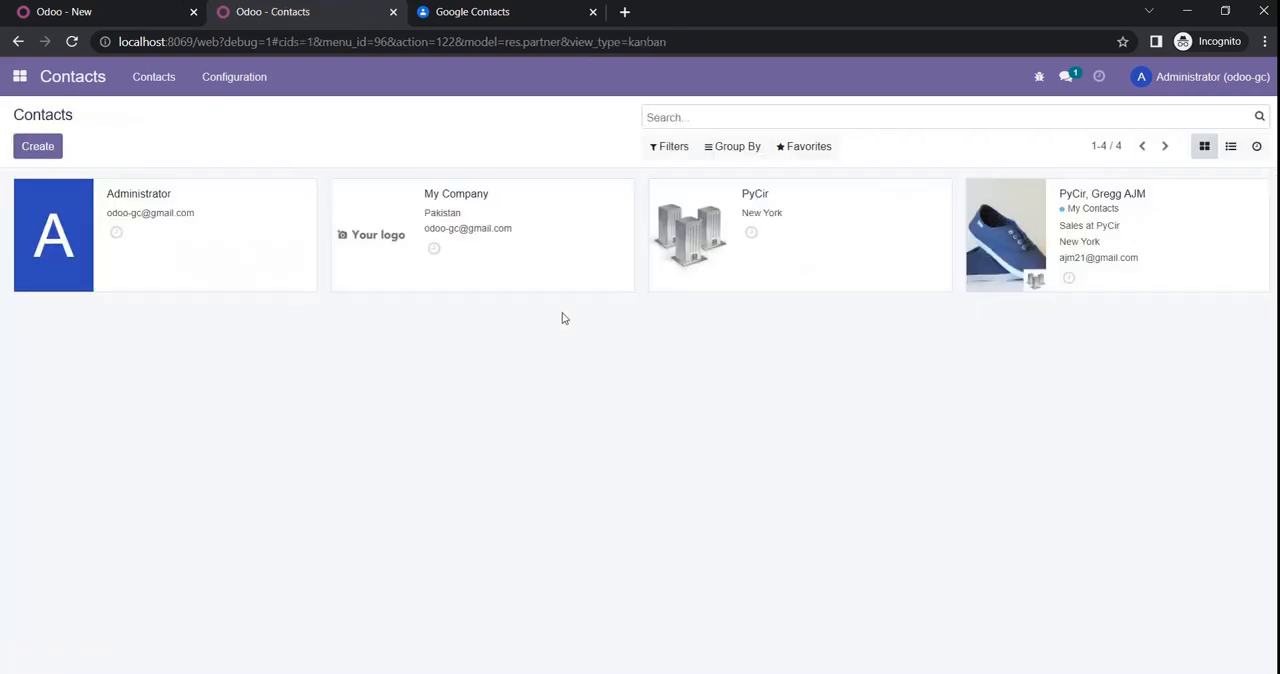
Step: Switch to Google Contacts and reload the contact list to check whether the deletion synced
click(481, 14)
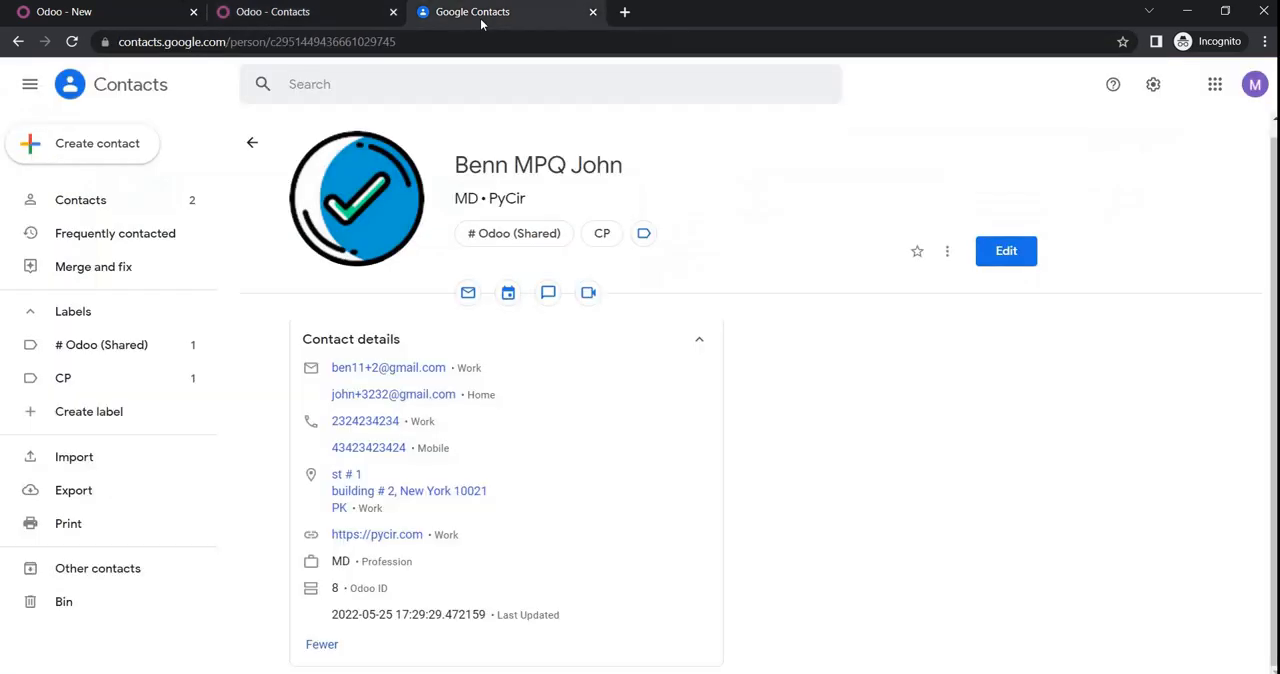
click(72, 200)
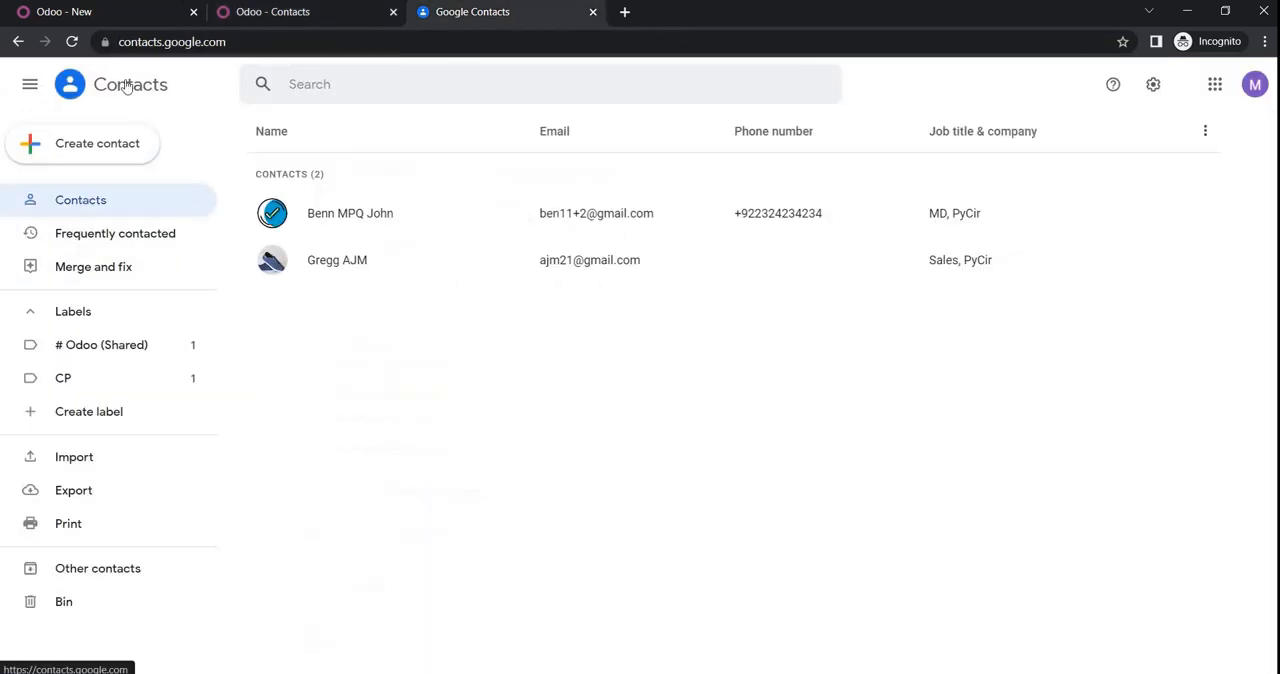
click(71, 42)
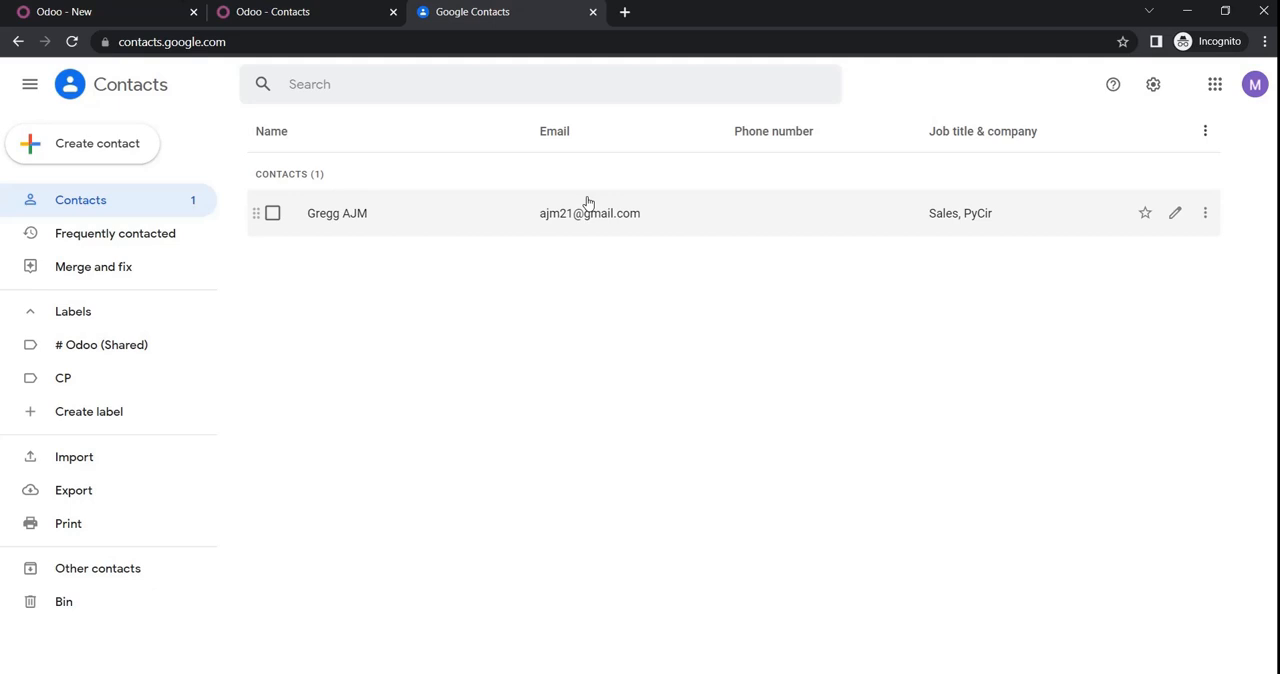
Step: Switch to Odoo's Google Contacts module and open the Connector form for importing and exporting contacts
click(107, 10)
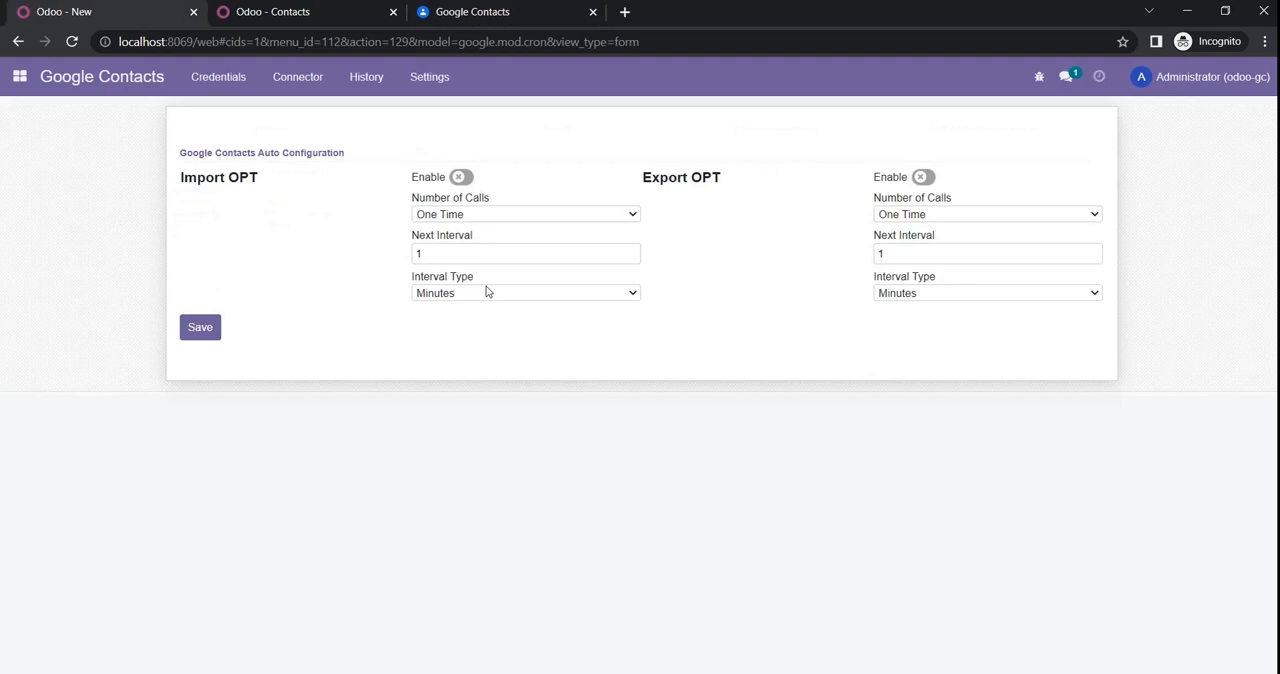
click(288, 94)
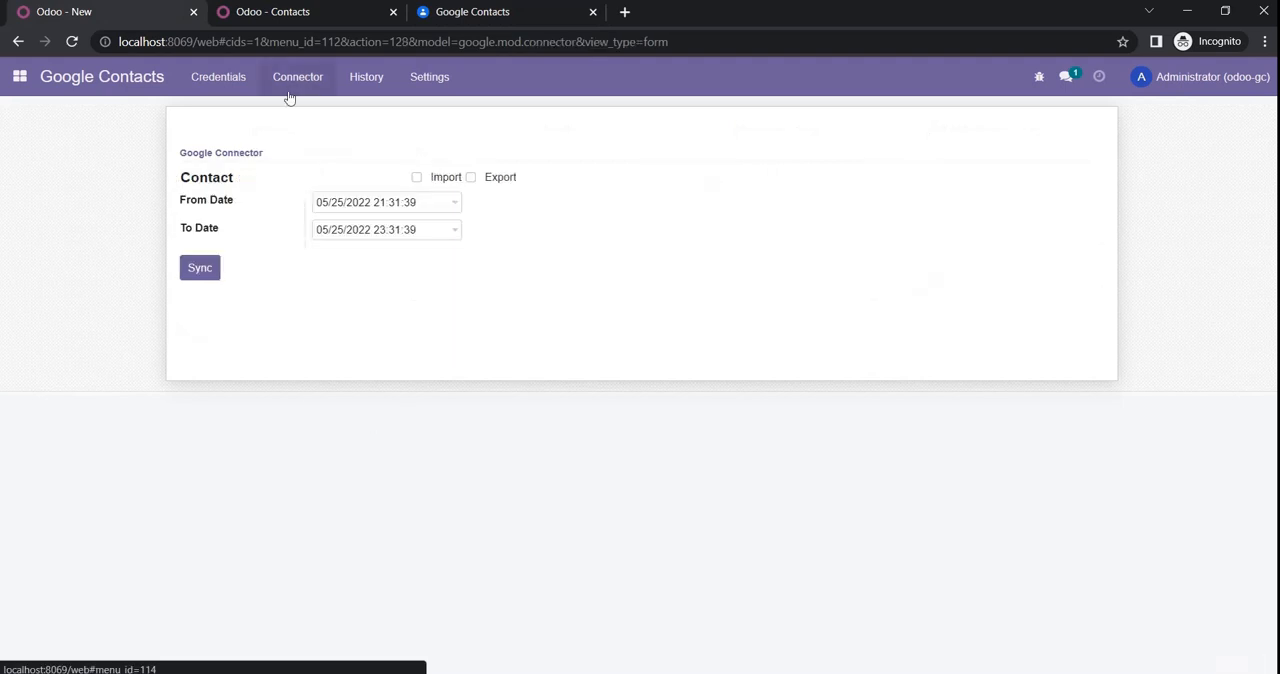